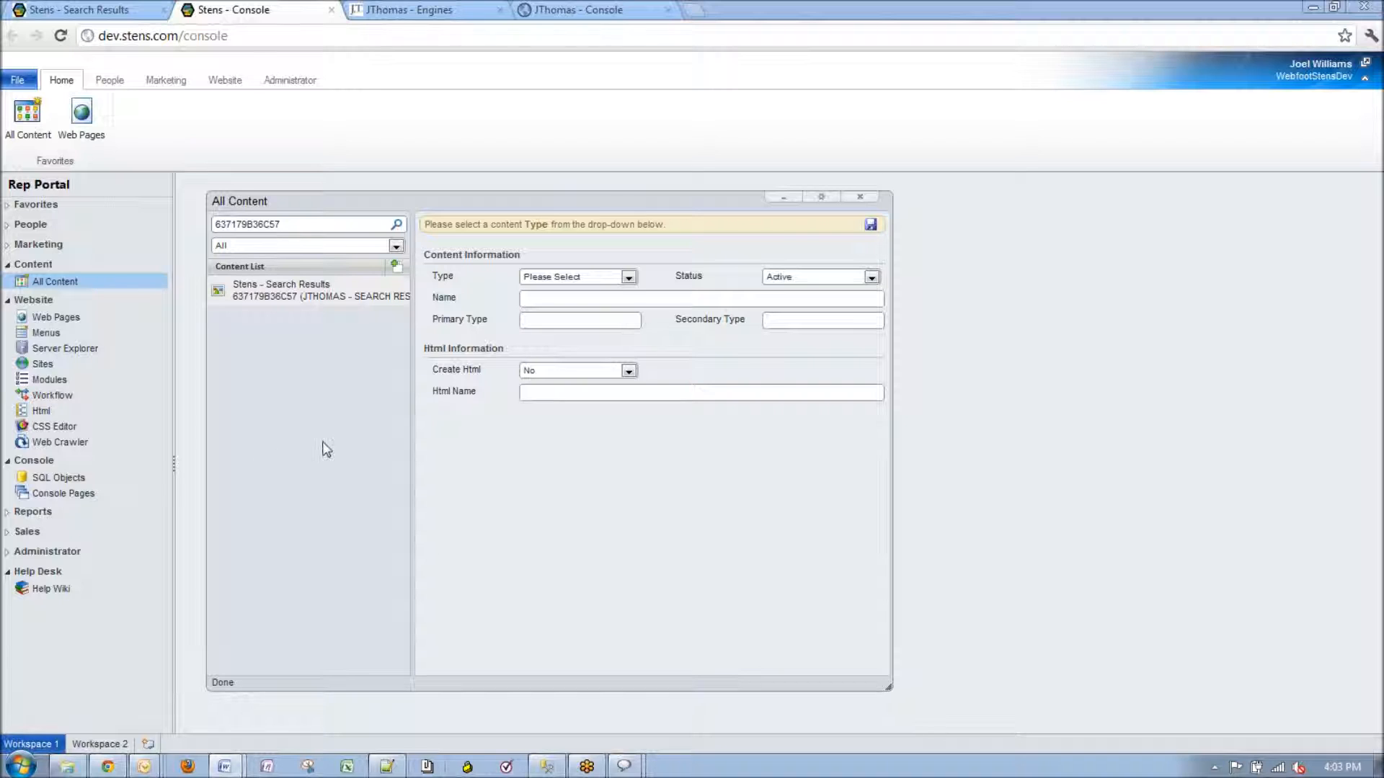
# - Look through the Briggs & Stratton search results on the Stens site and open the Account Information page
pyautogui.click(96, 9)
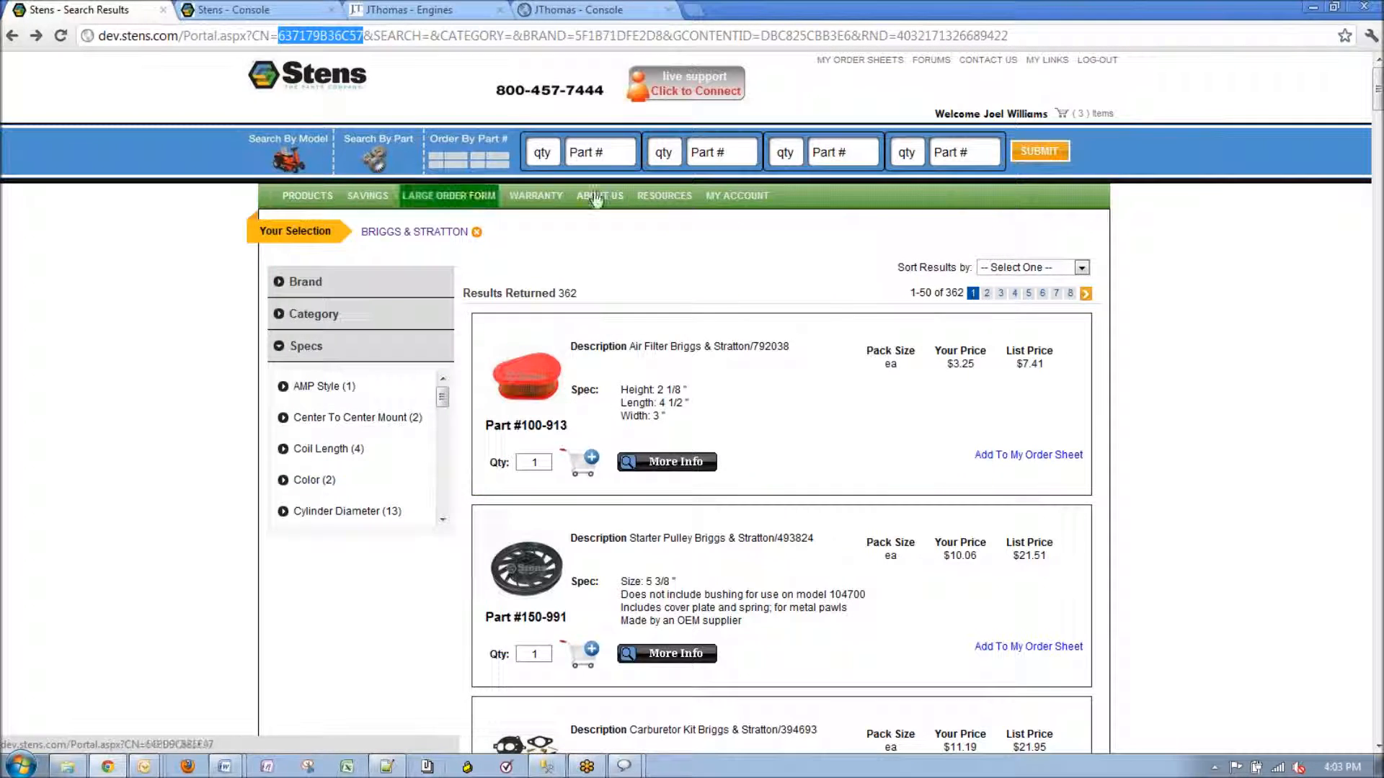
pyautogui.scroll(-7, 1256, 317)
pyautogui.scroll(-20, 1255, 317)
pyautogui.scroll(-20, 1242, 372)
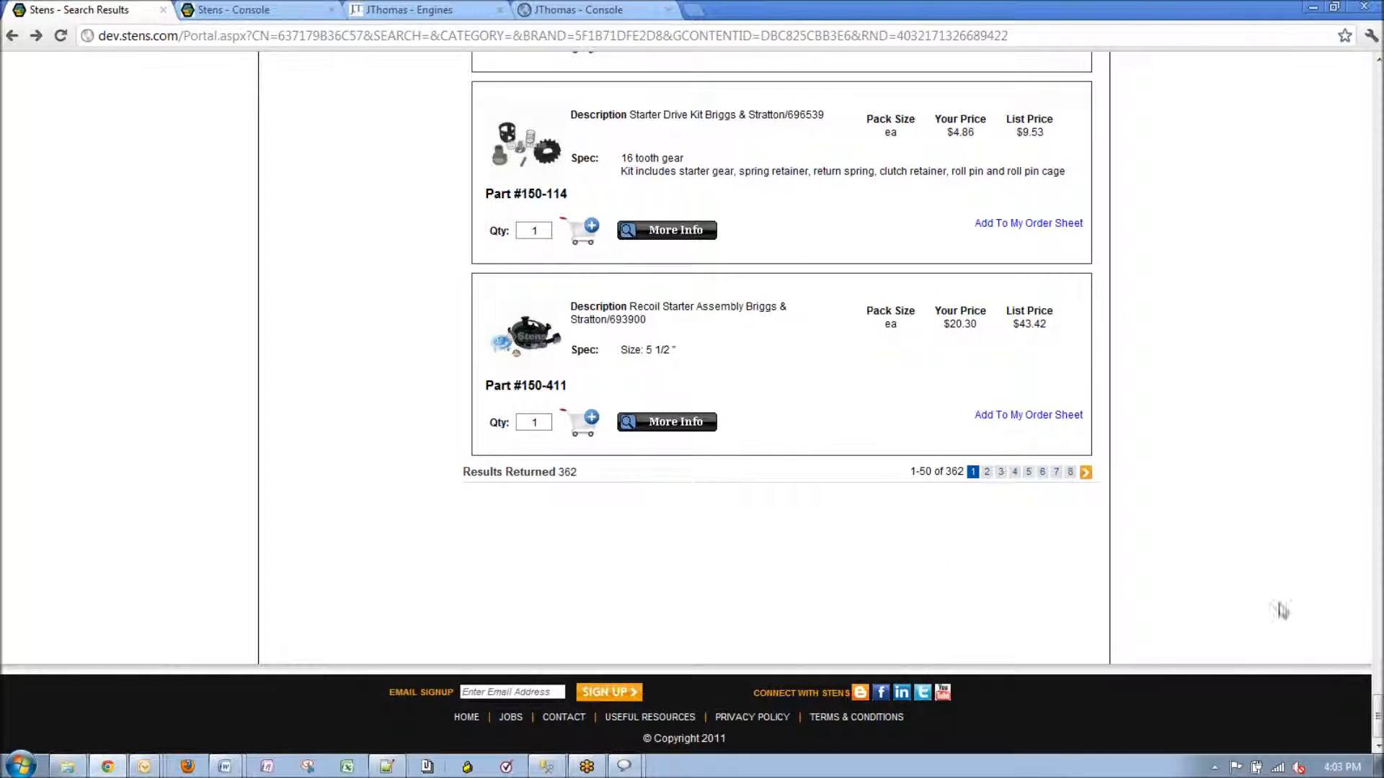
pyautogui.moveTo(1377, 717); pyautogui.dragTo(1377, 79)
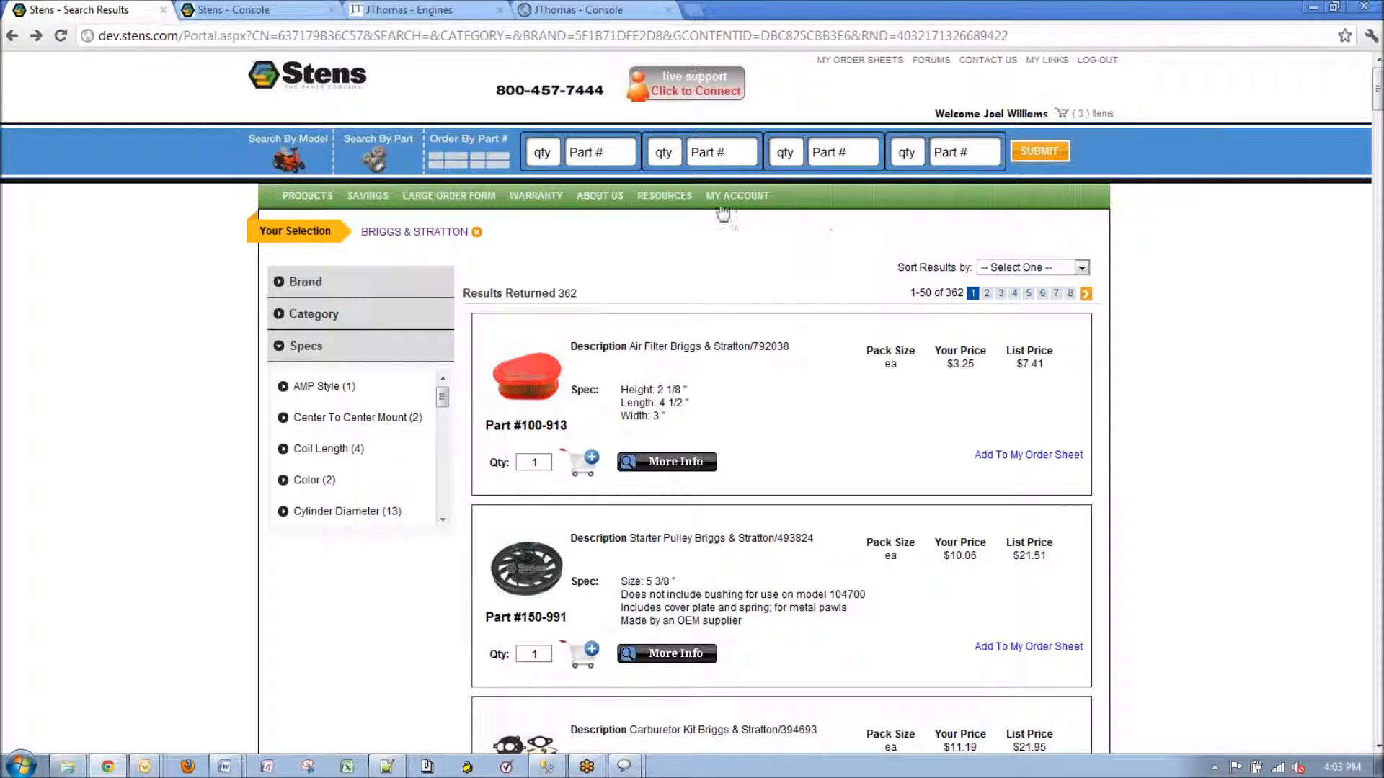
pyautogui.moveTo(714, 196)
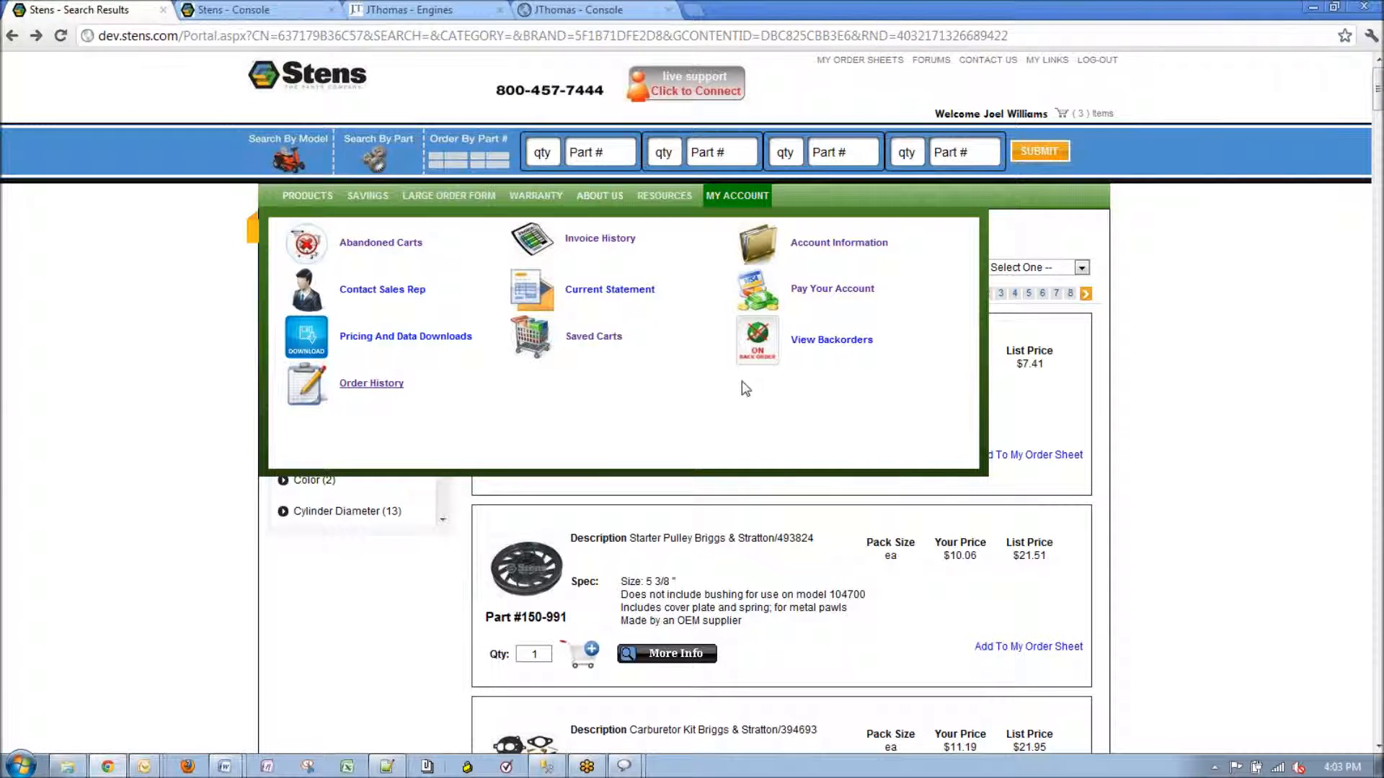
pyautogui.click(839, 242)
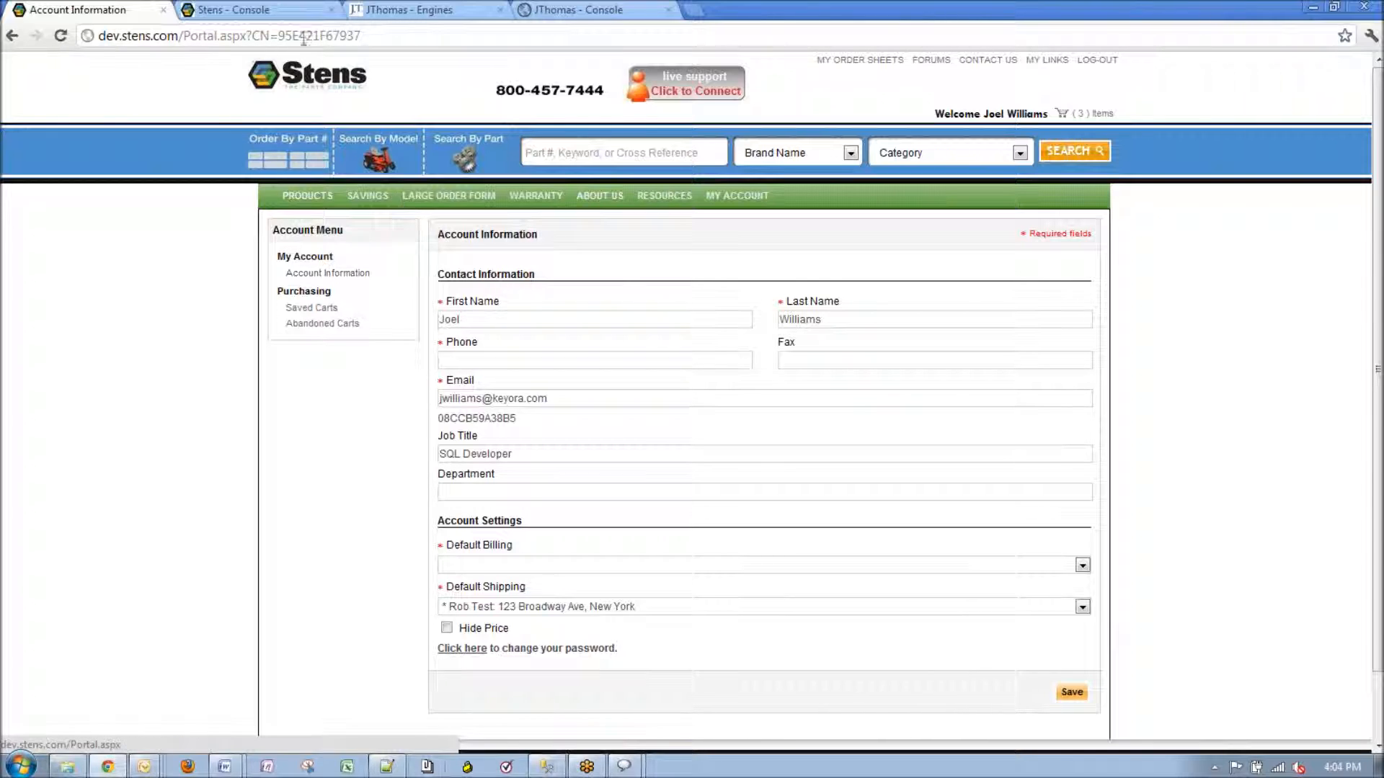
# - Open the Menu manager in the Stens console and load the "stens - Portal Site Menu" menu
pyautogui.click(273, 10)
pyautogui.click(46, 332)
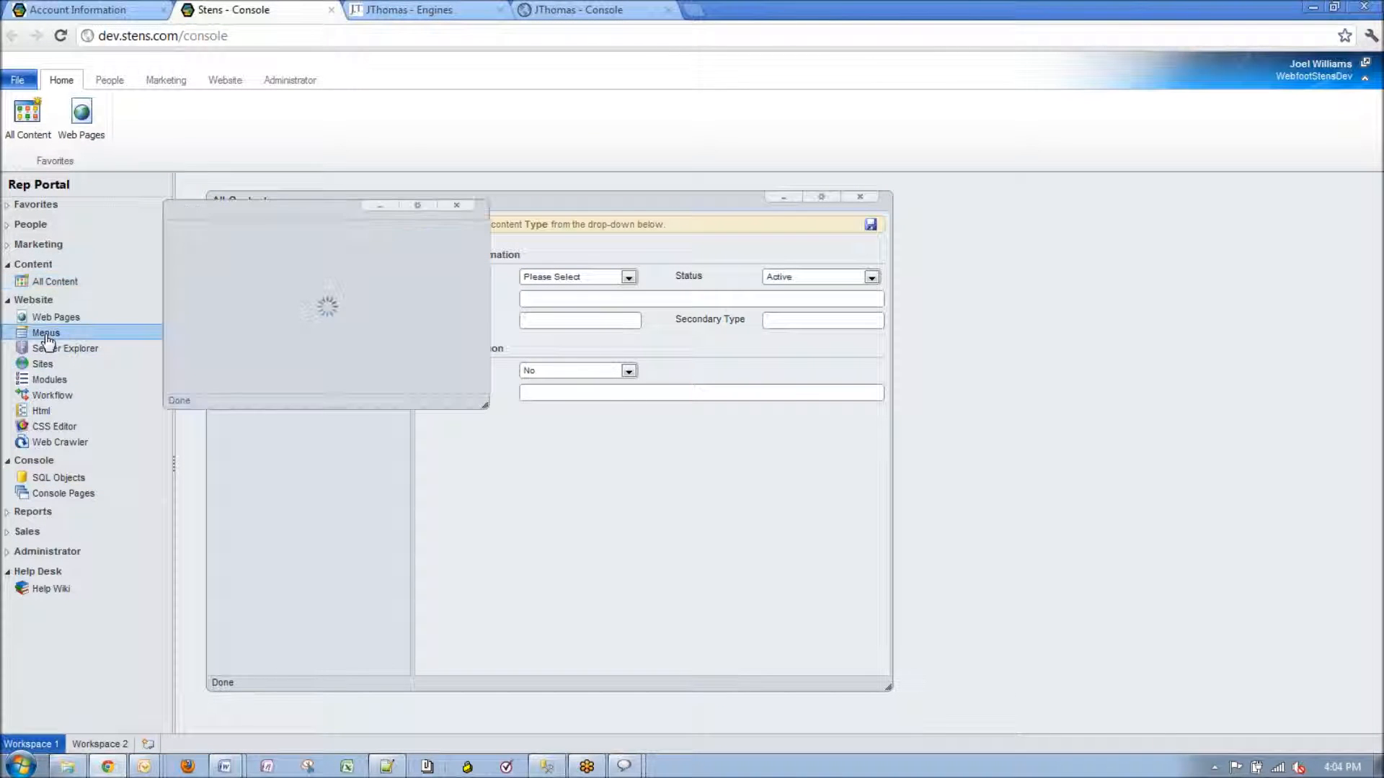
pyautogui.moveTo(410, 210); pyautogui.dragTo(650, 190)
pyautogui.scroll(-6, 535, 286)
pyautogui.scroll(-3, 536, 288)
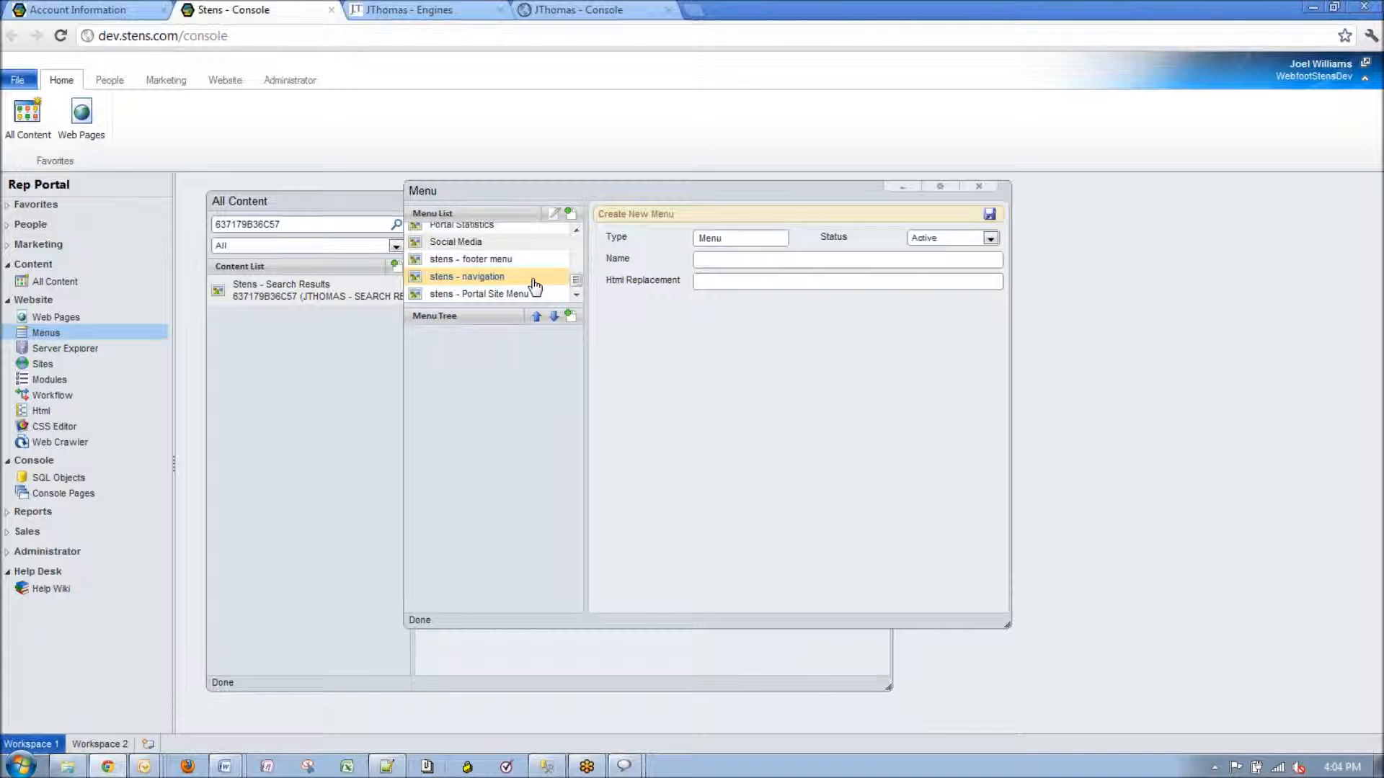
pyautogui.click(492, 293)
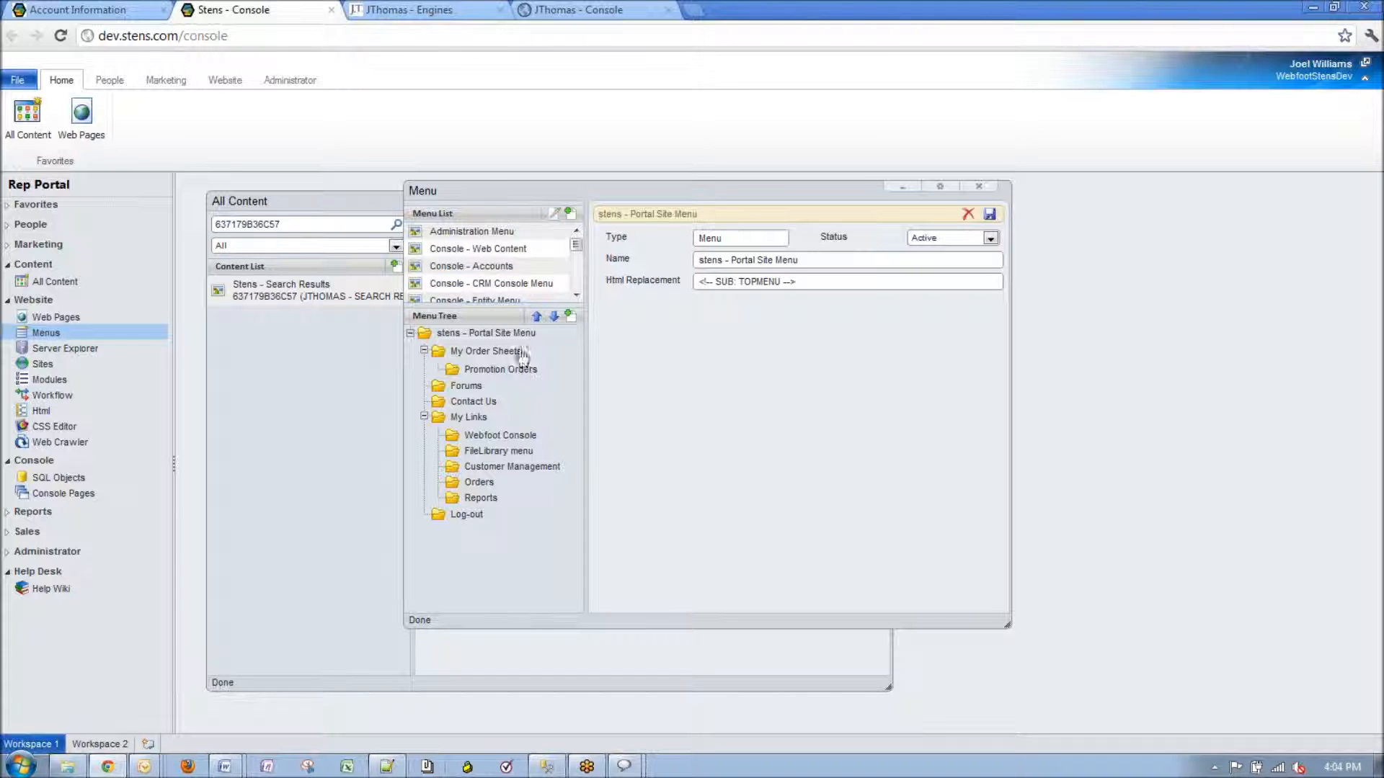
# - Compare the portal's header links and the My Links submenu with the menu tree in the console
pyautogui.click(69, 9)
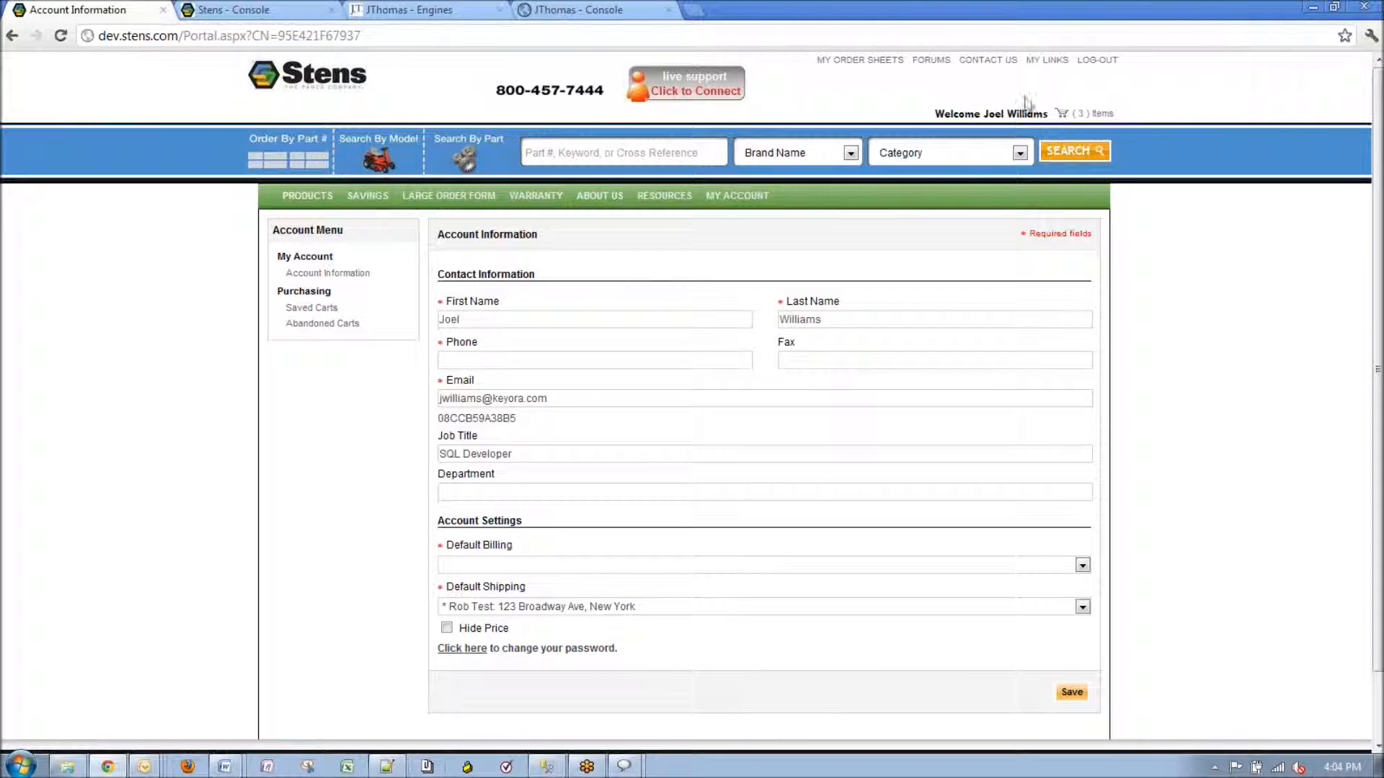
pyautogui.moveTo(811, 55)
pyautogui.mouseDown()
pyautogui.moveTo(1153, 75)
pyautogui.moveTo(827, 63)
pyautogui.mouseUp()
pyautogui.click(238, 9)
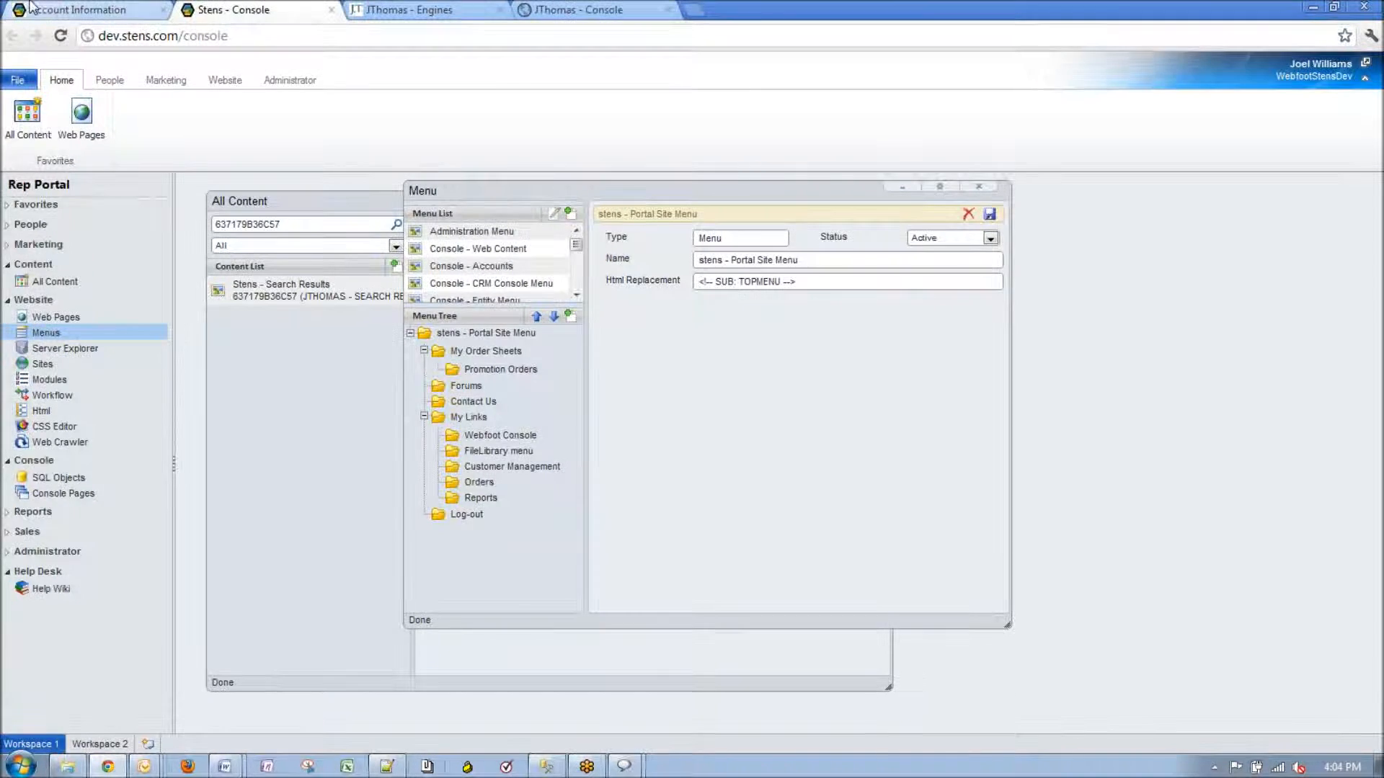
pyautogui.click(97, 10)
pyautogui.click(238, 10)
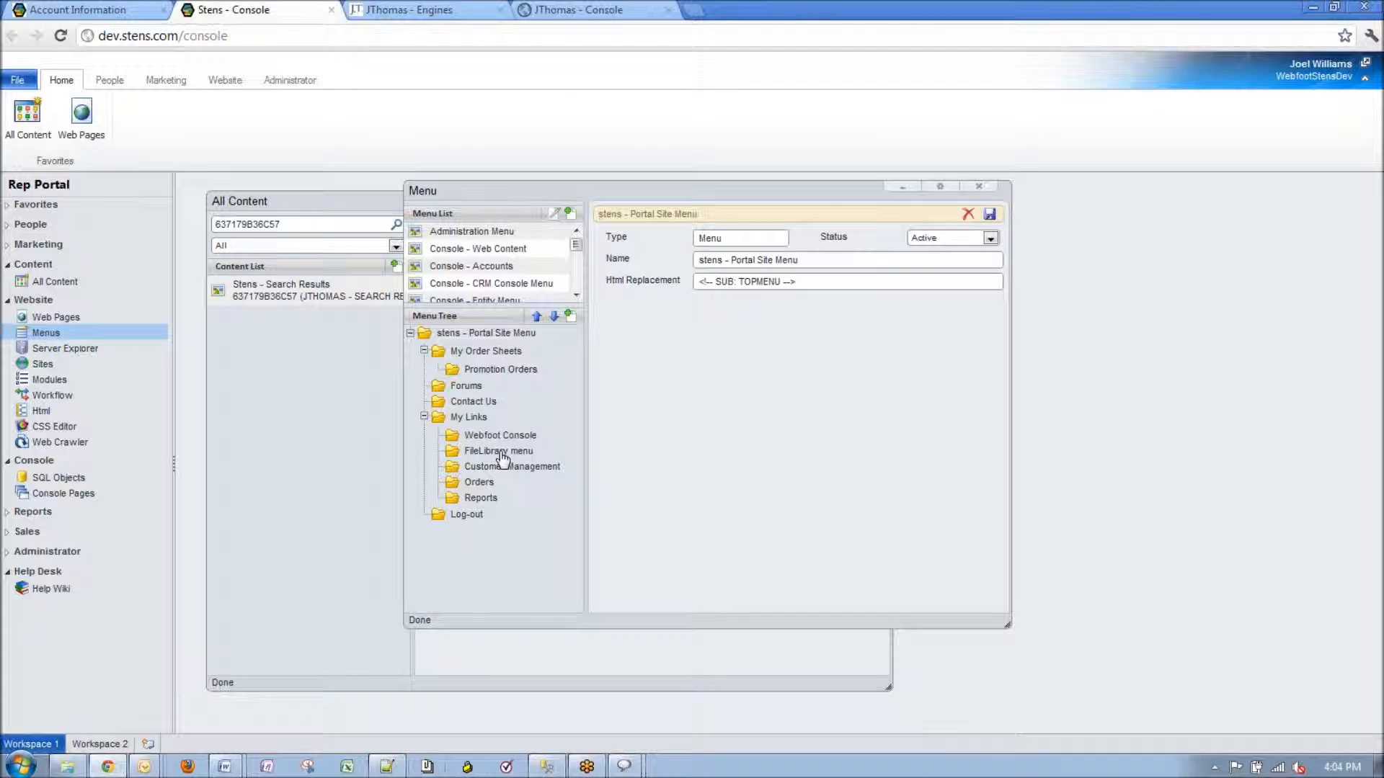
pyautogui.click(112, 9)
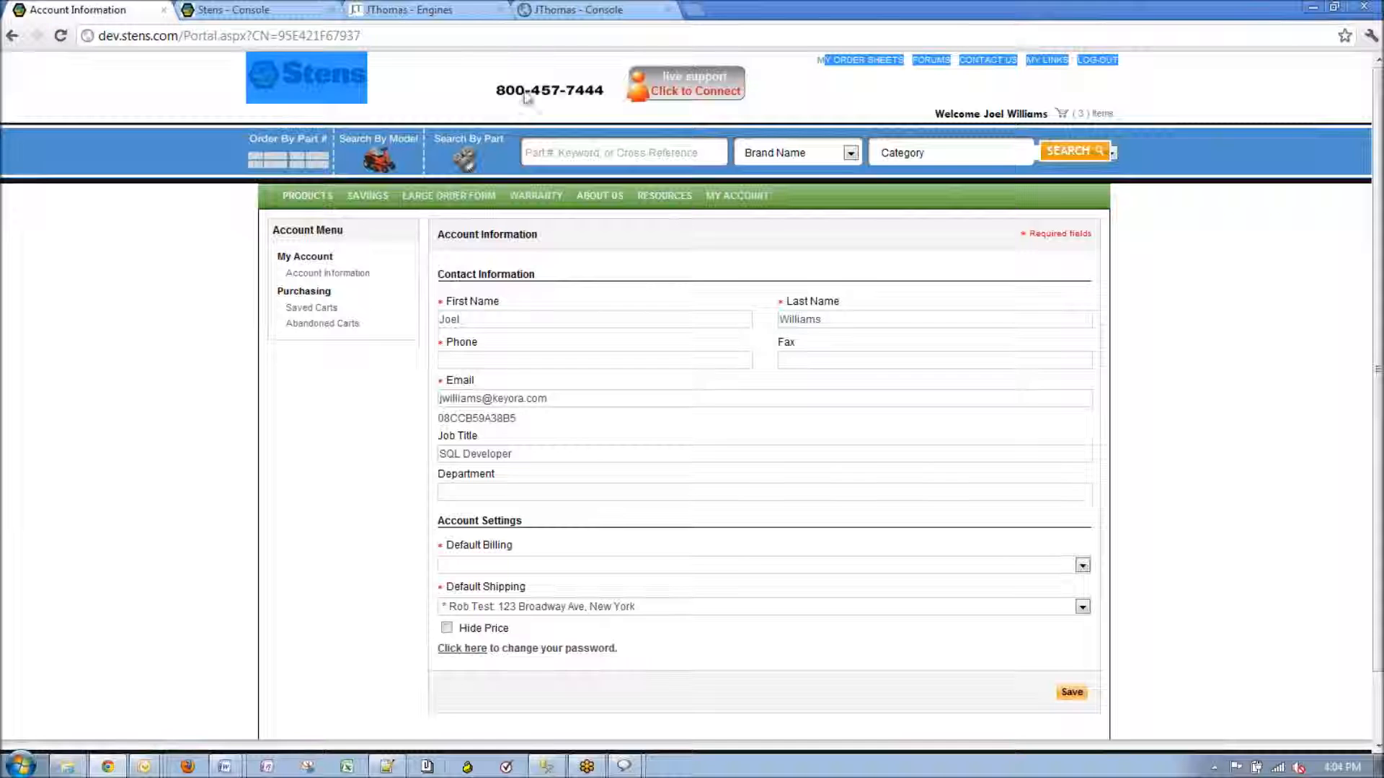
pyautogui.moveTo(1043, 64)
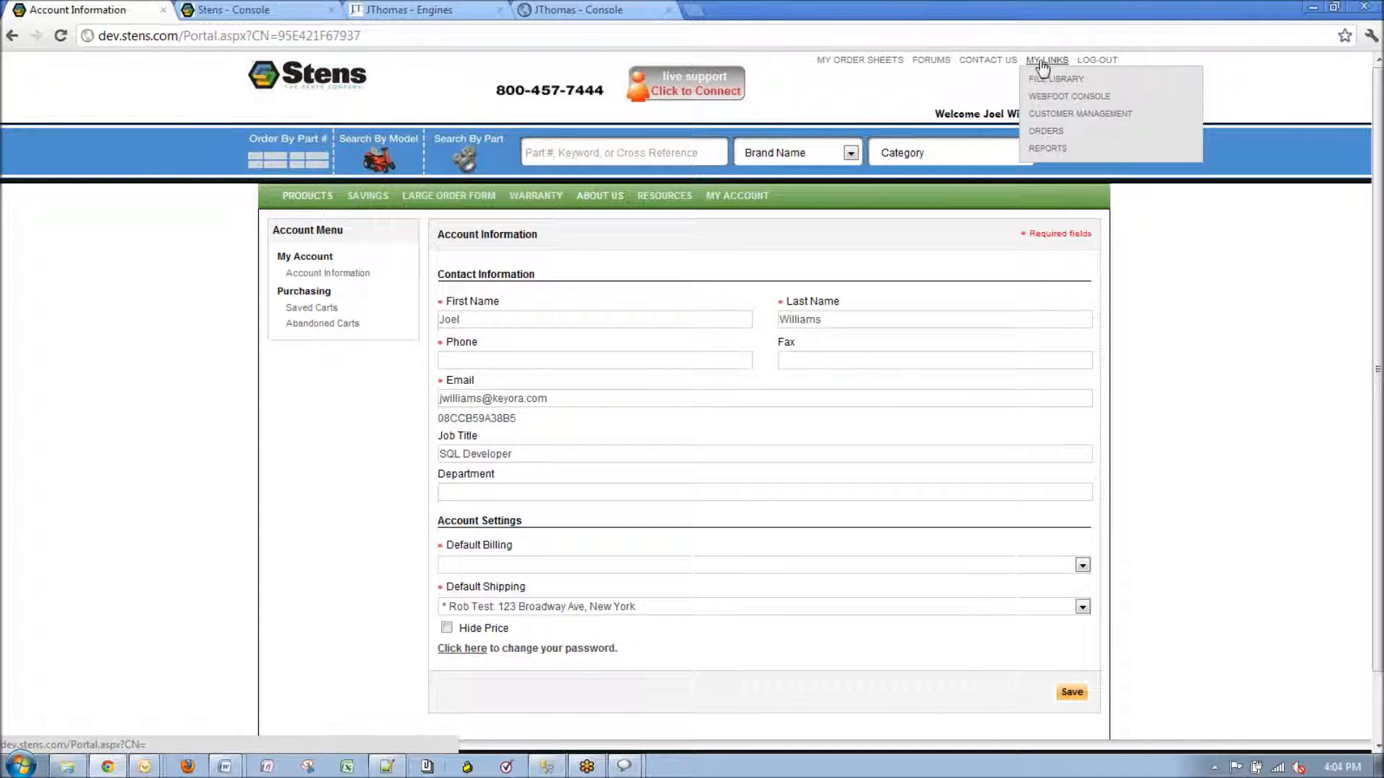
pyautogui.click(216, 9)
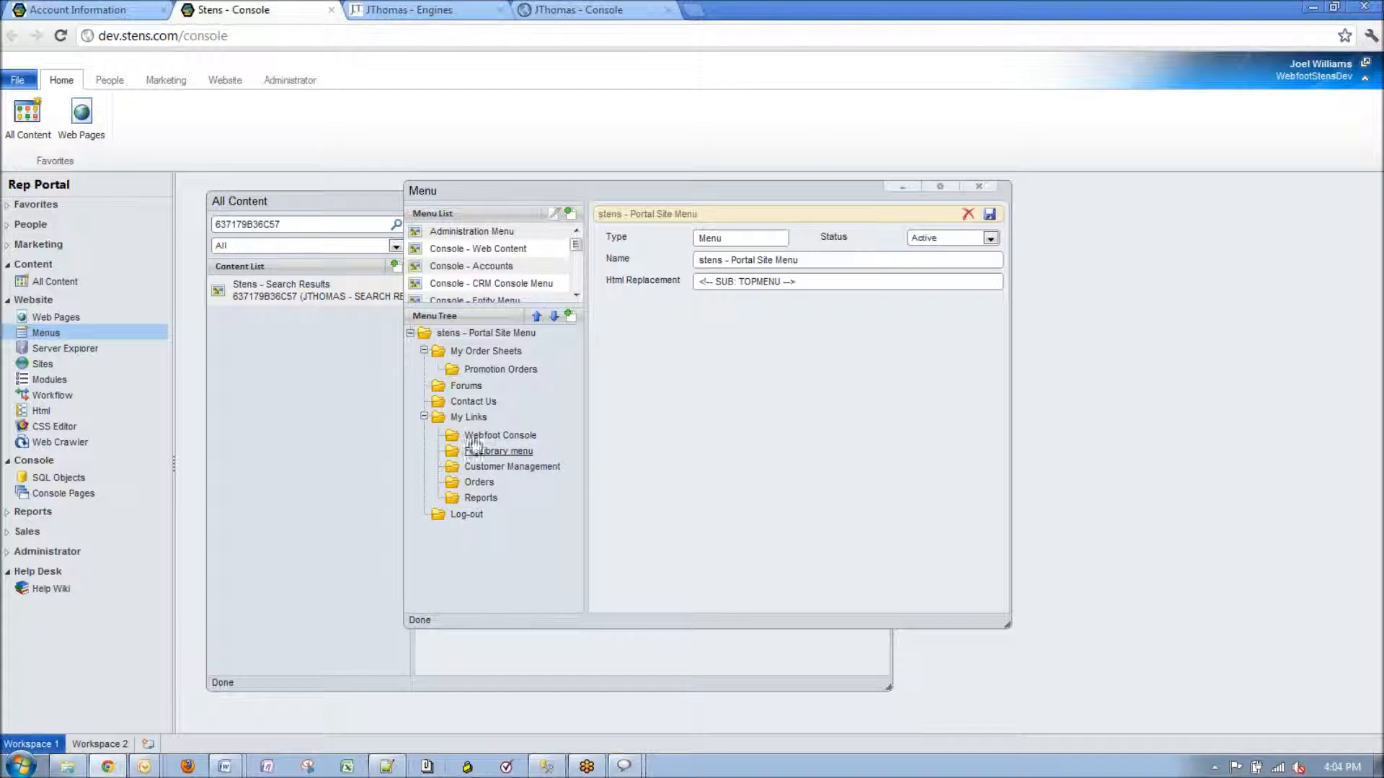
pyautogui.click(98, 8)
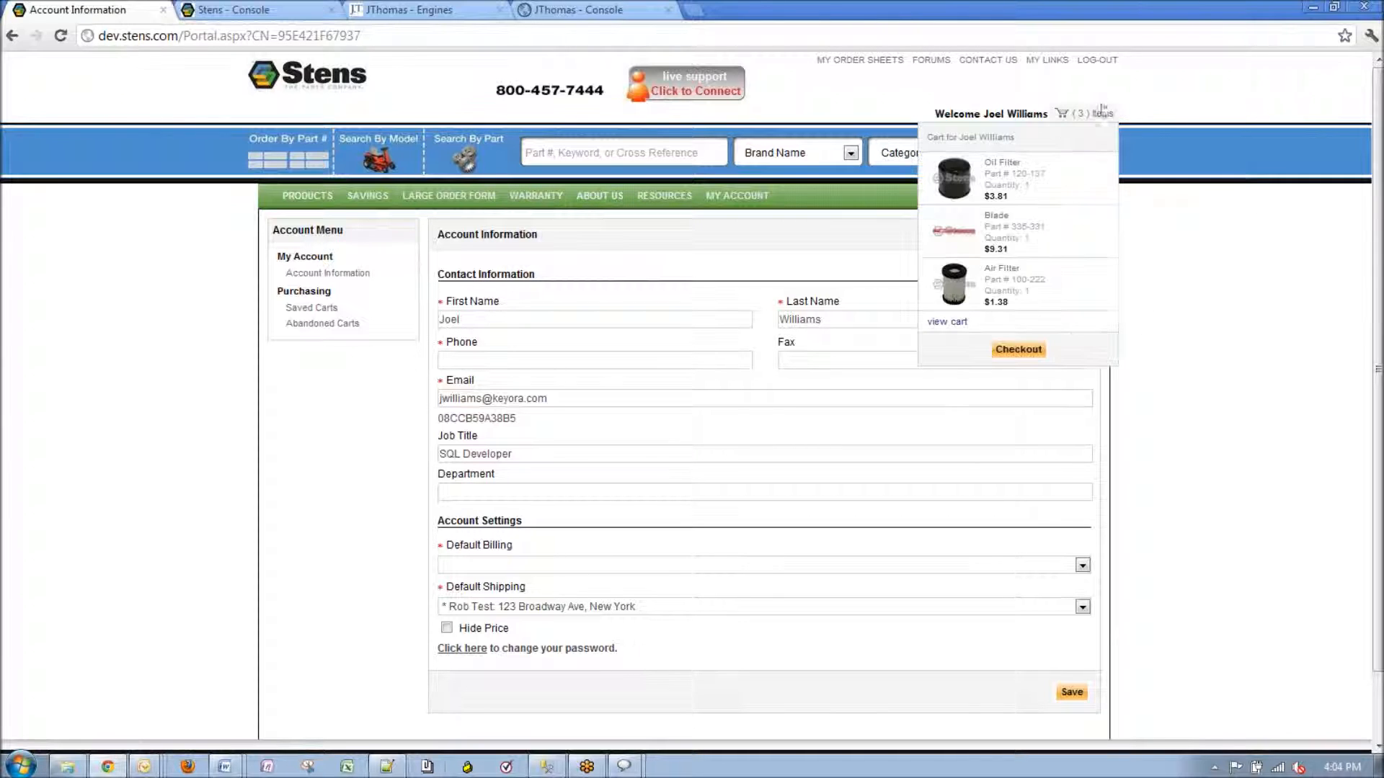
pyautogui.moveTo(1046, 65)
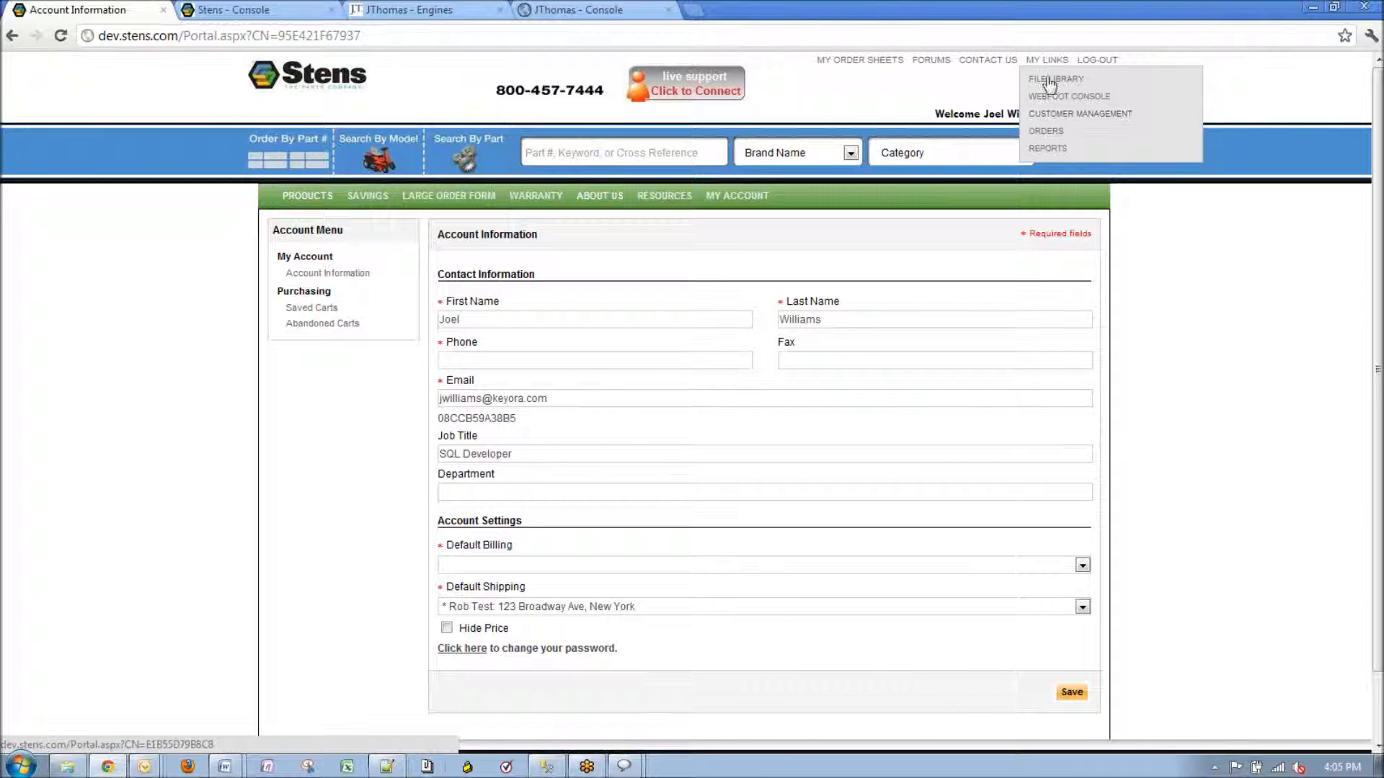
# - View the Webfoot Console menu item in the console and show its permissions for the Main Site
pyautogui.click(231, 10)
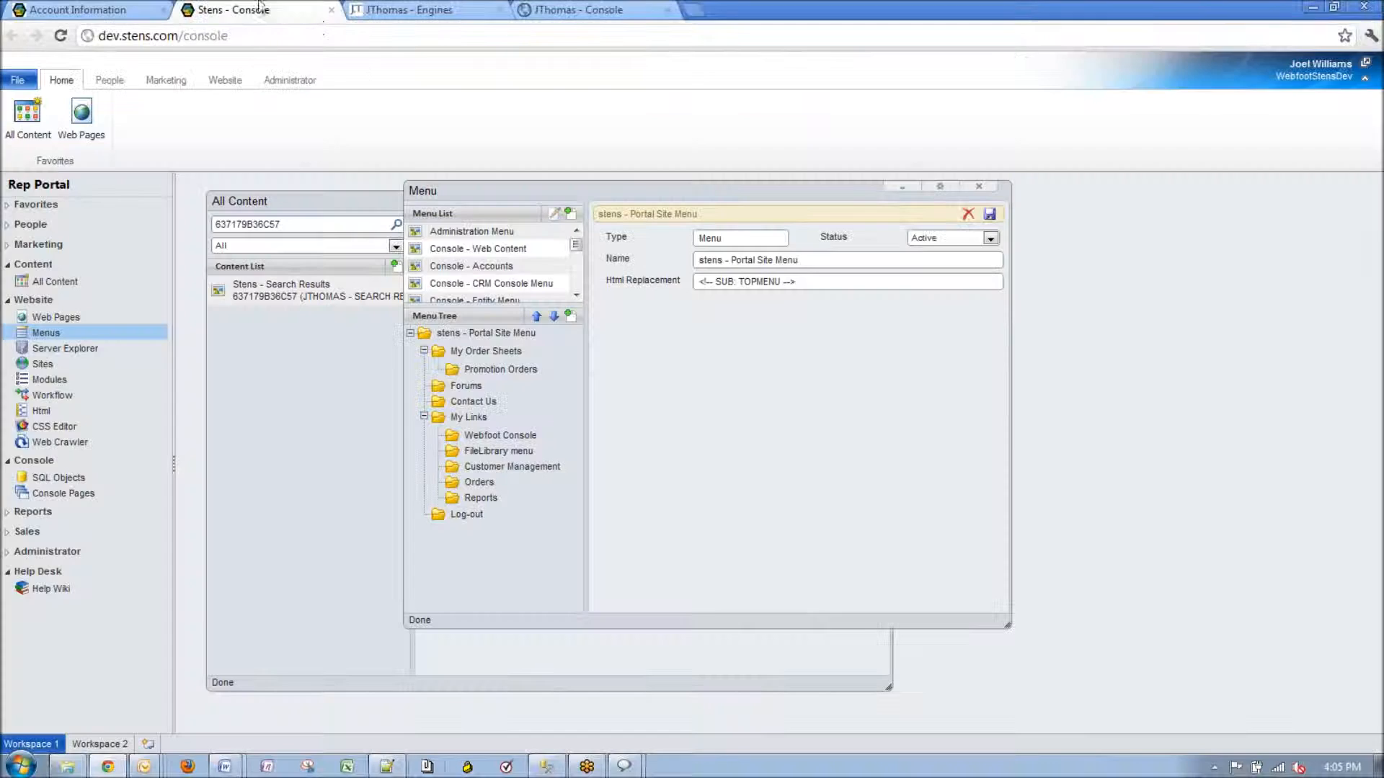
pyautogui.click(504, 437)
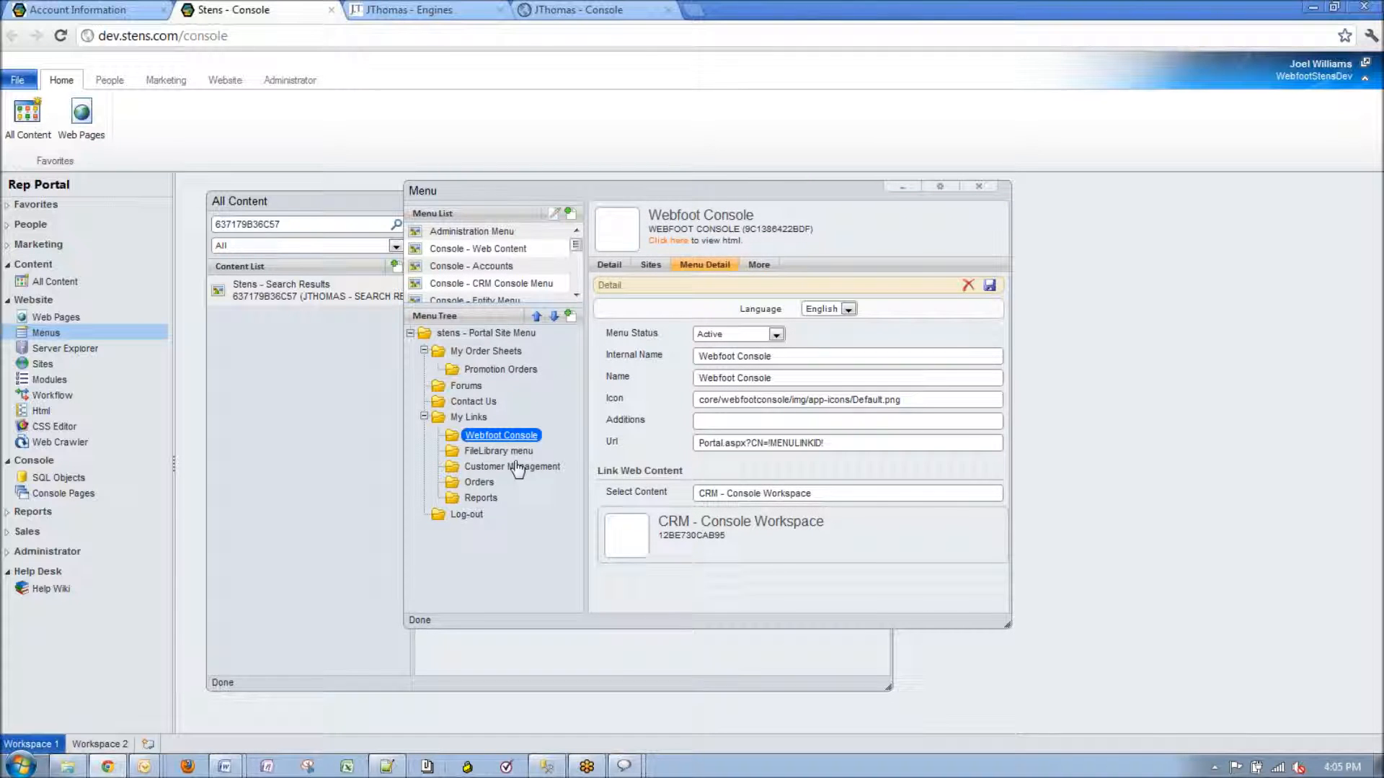
pyautogui.click(760, 266)
pyautogui.click(759, 265)
pyautogui.click(779, 326)
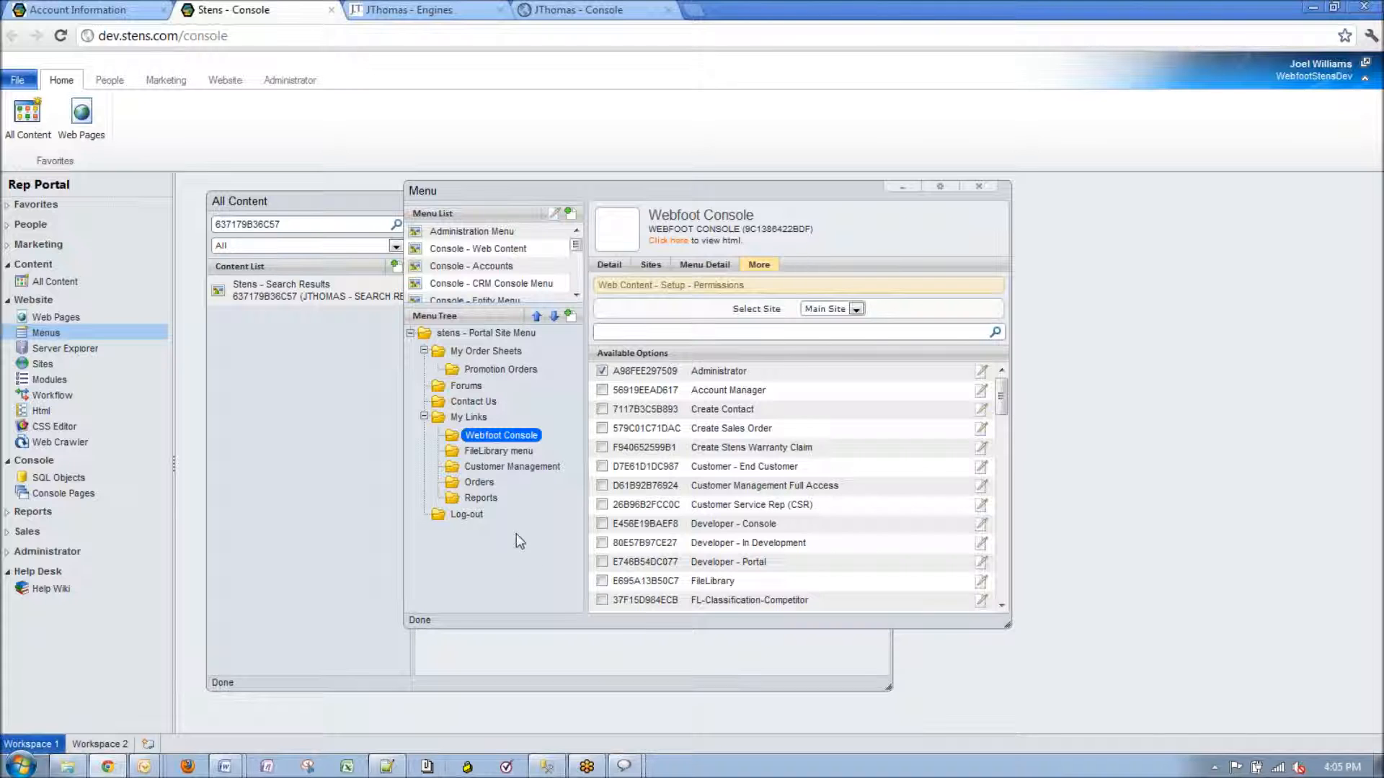
# - View the FileLibrary menu item's details, check its HTML in the editor, and close the editor
pyautogui.click(503, 451)
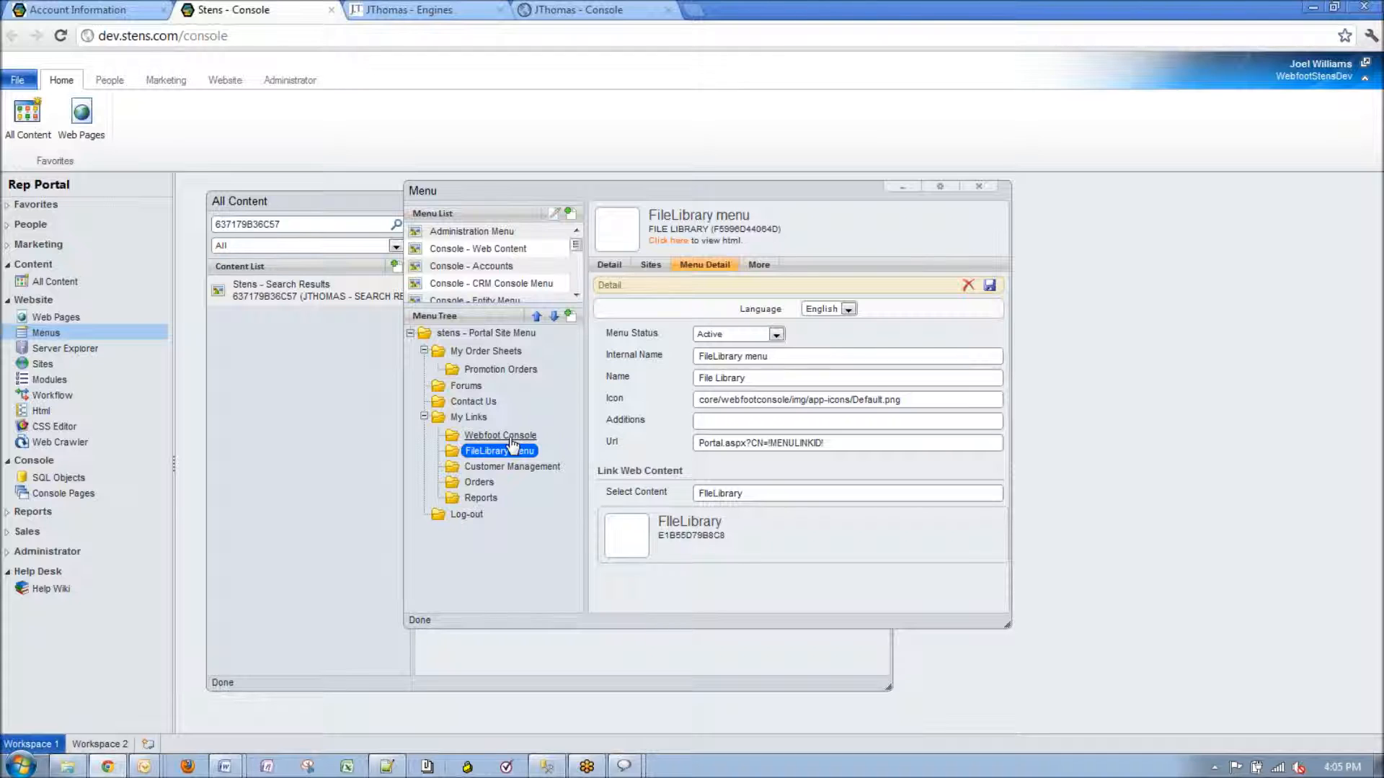
pyautogui.click(776, 336)
pyautogui.click(819, 346)
pyautogui.click(675, 242)
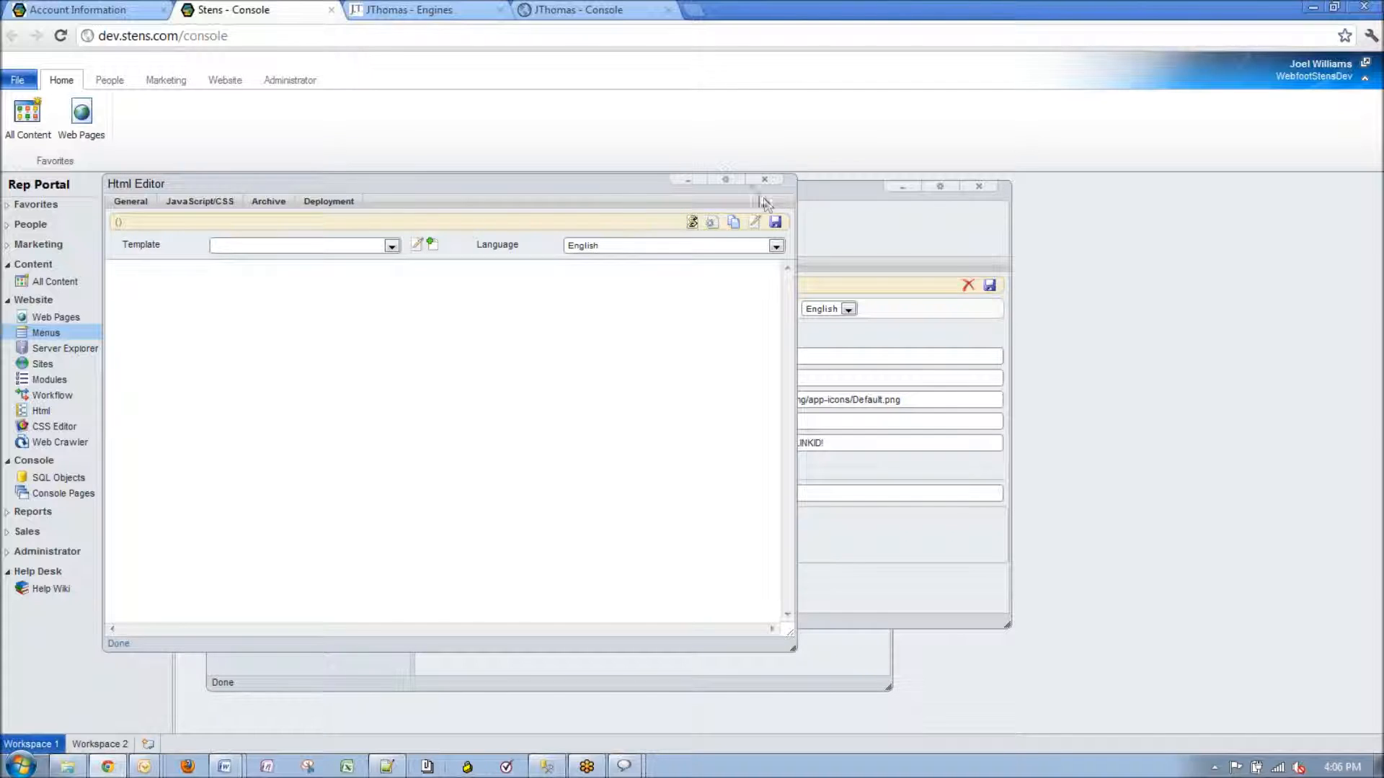
pyautogui.click(768, 182)
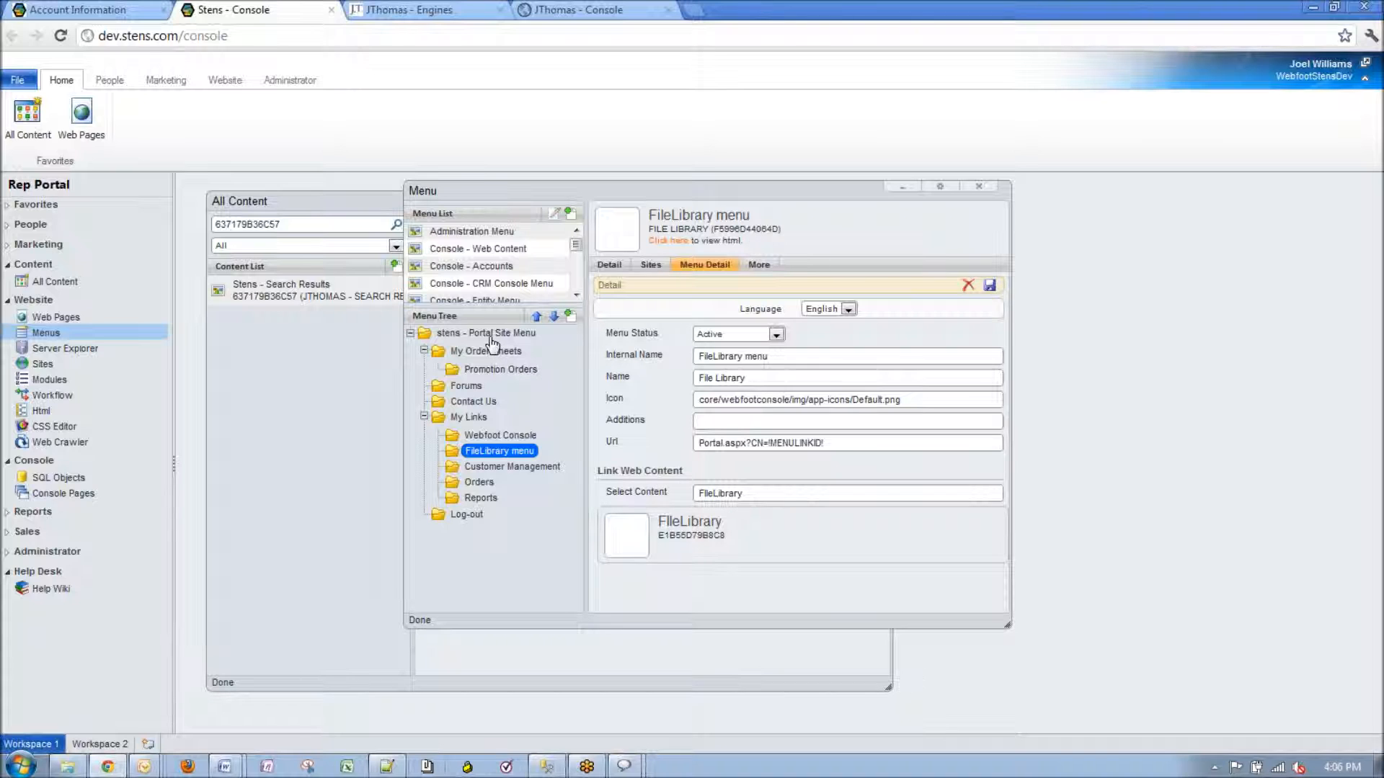
# - Select the root "stens - Portal Site Menu" item and open its HTML in the Html Editor
pyautogui.doubleClick(475, 418)
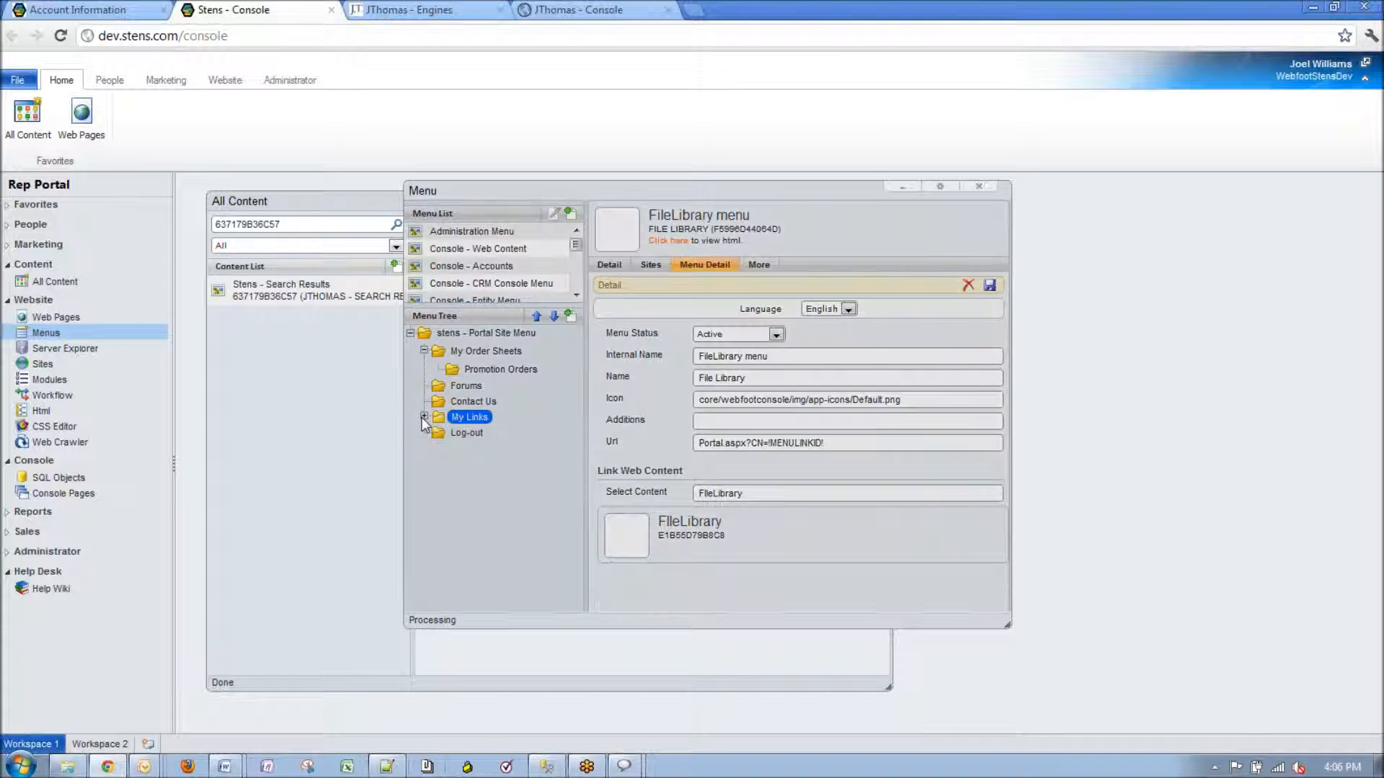
pyautogui.doubleClick(485, 333)
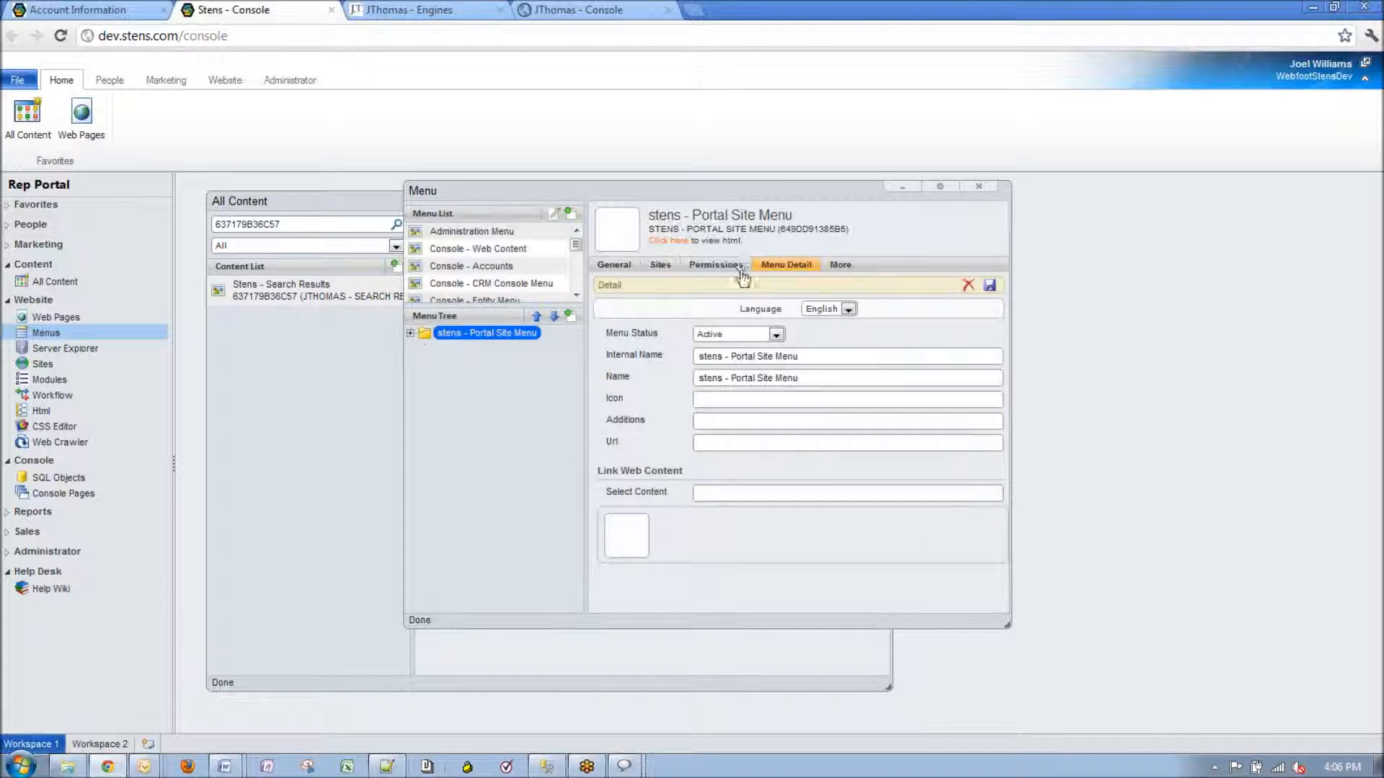
pyautogui.click(686, 242)
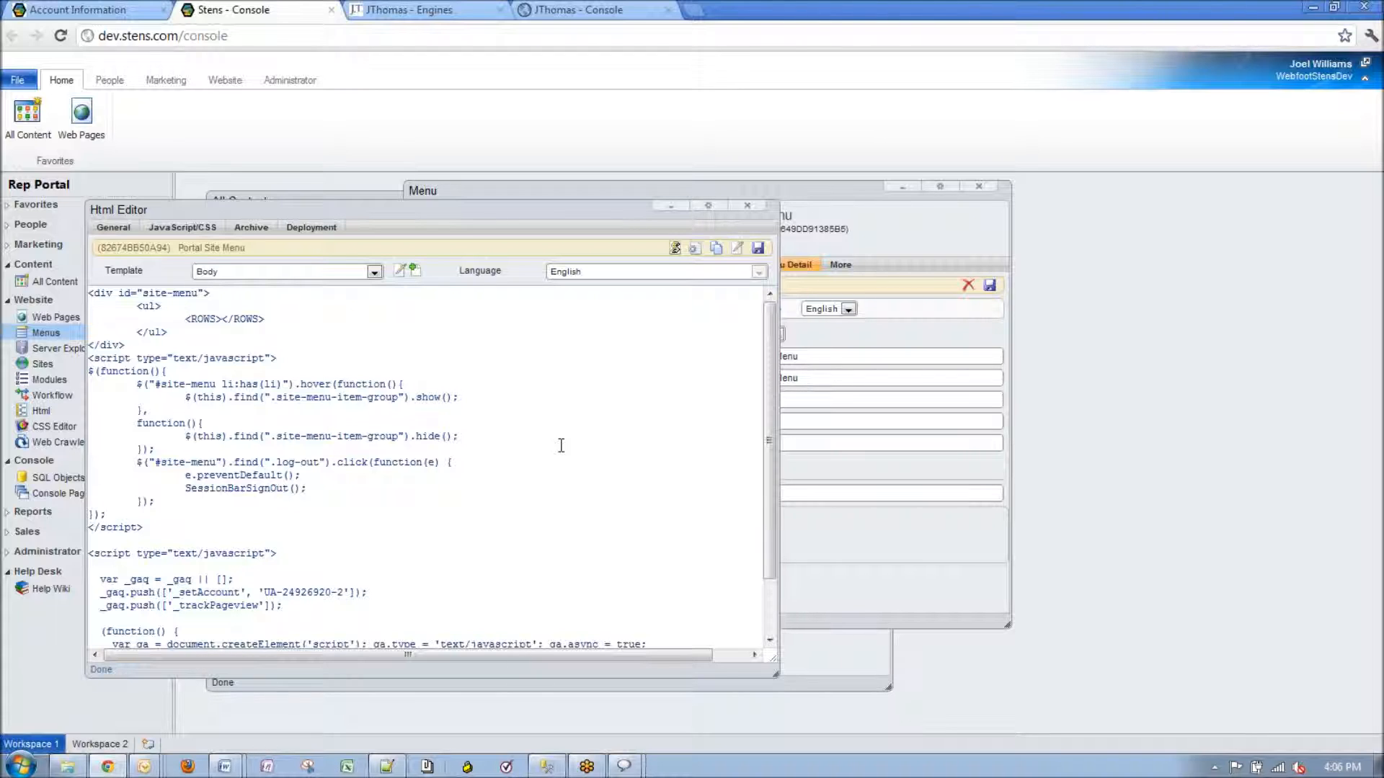
pyautogui.click(931, 219)
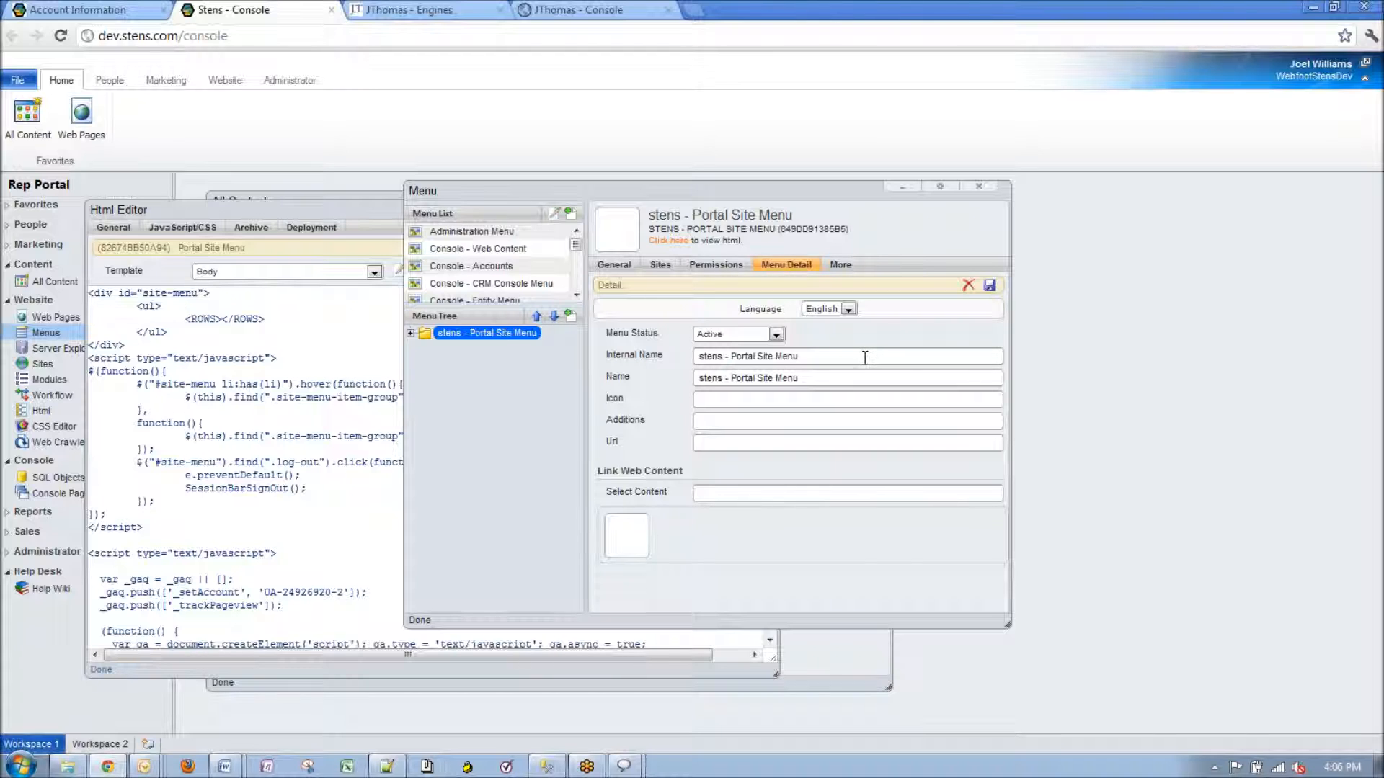
pyautogui.click(371, 213)
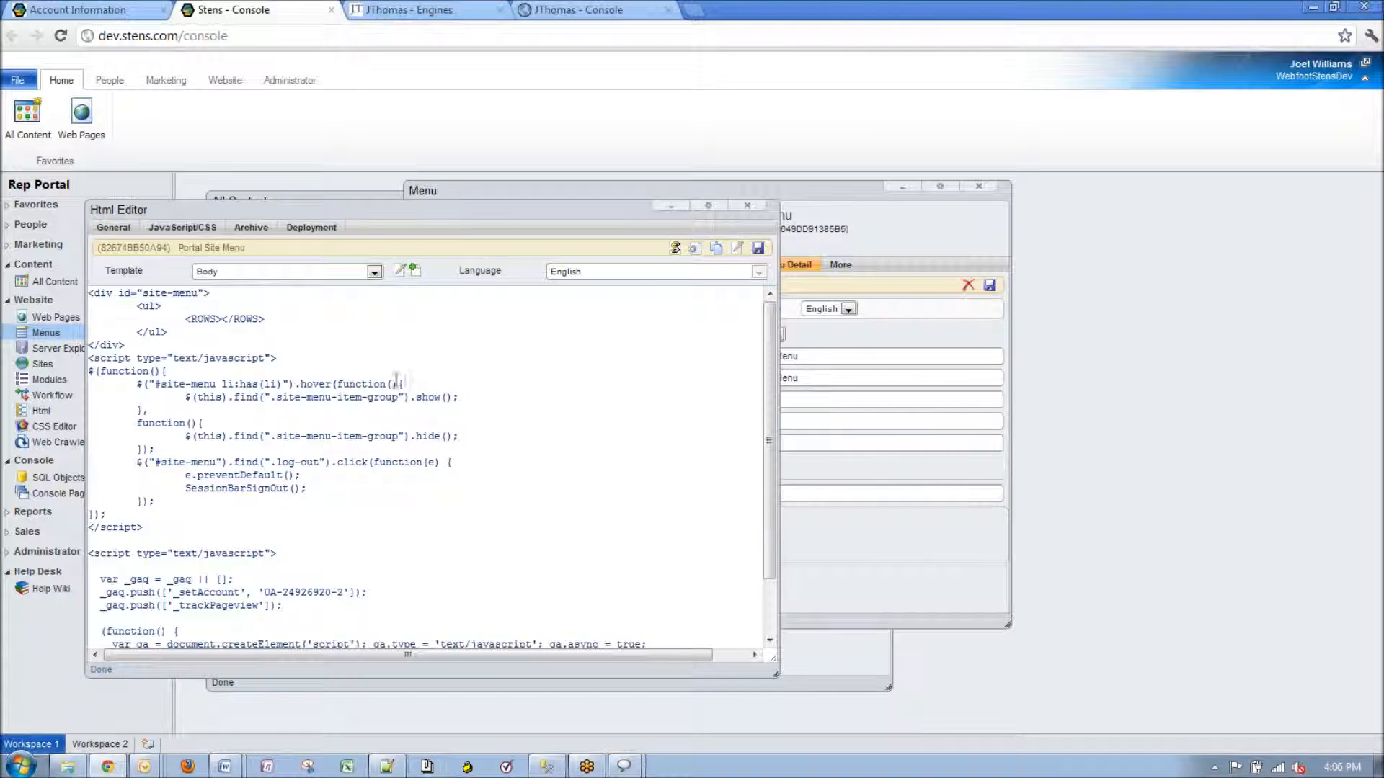
# - Examine the Portal Site Menu's Body and Row templates in the Html Editor, ending on the Body template
pyautogui.scroll(-2, 366, 508)
pyautogui.scroll(2, 315, 520)
pyautogui.click(321, 271)
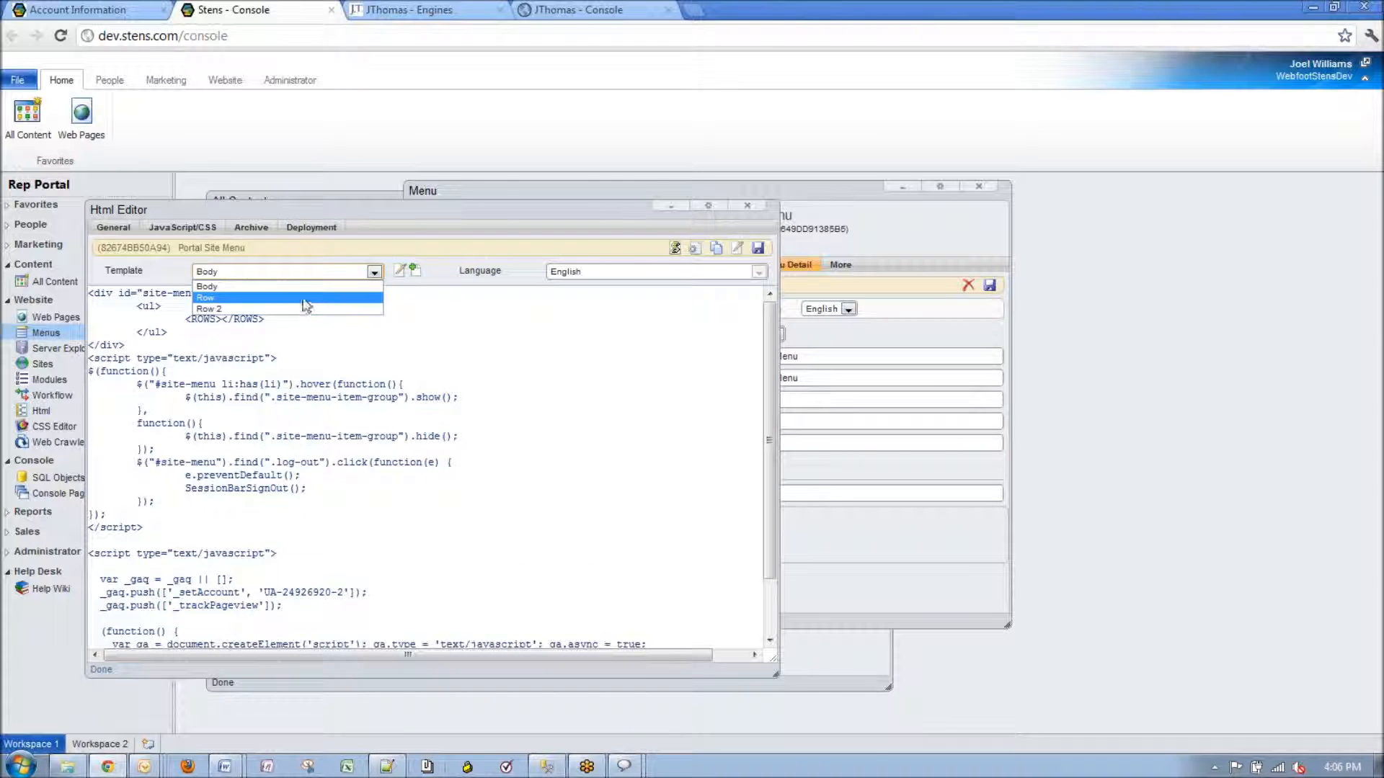
pyautogui.click(313, 309)
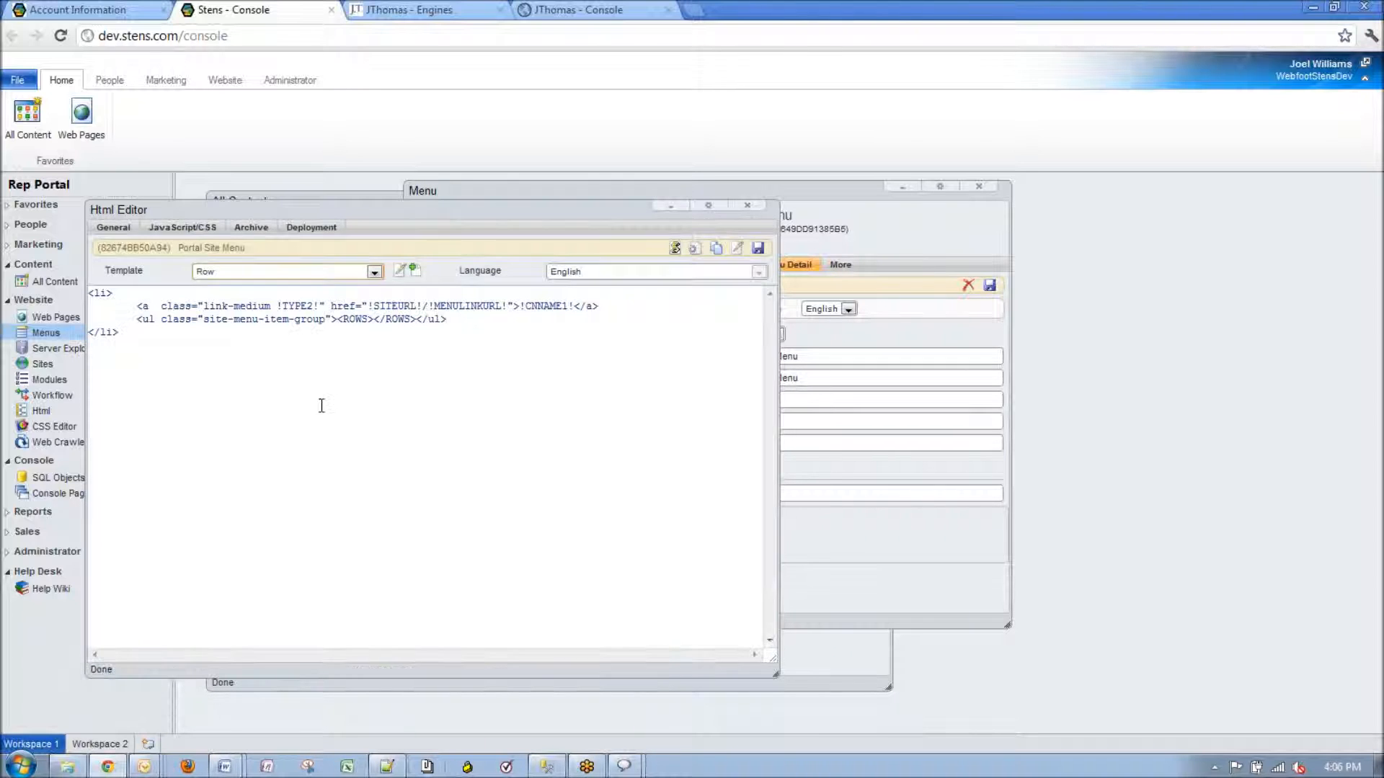
pyautogui.click(374, 271)
pyautogui.click(321, 287)
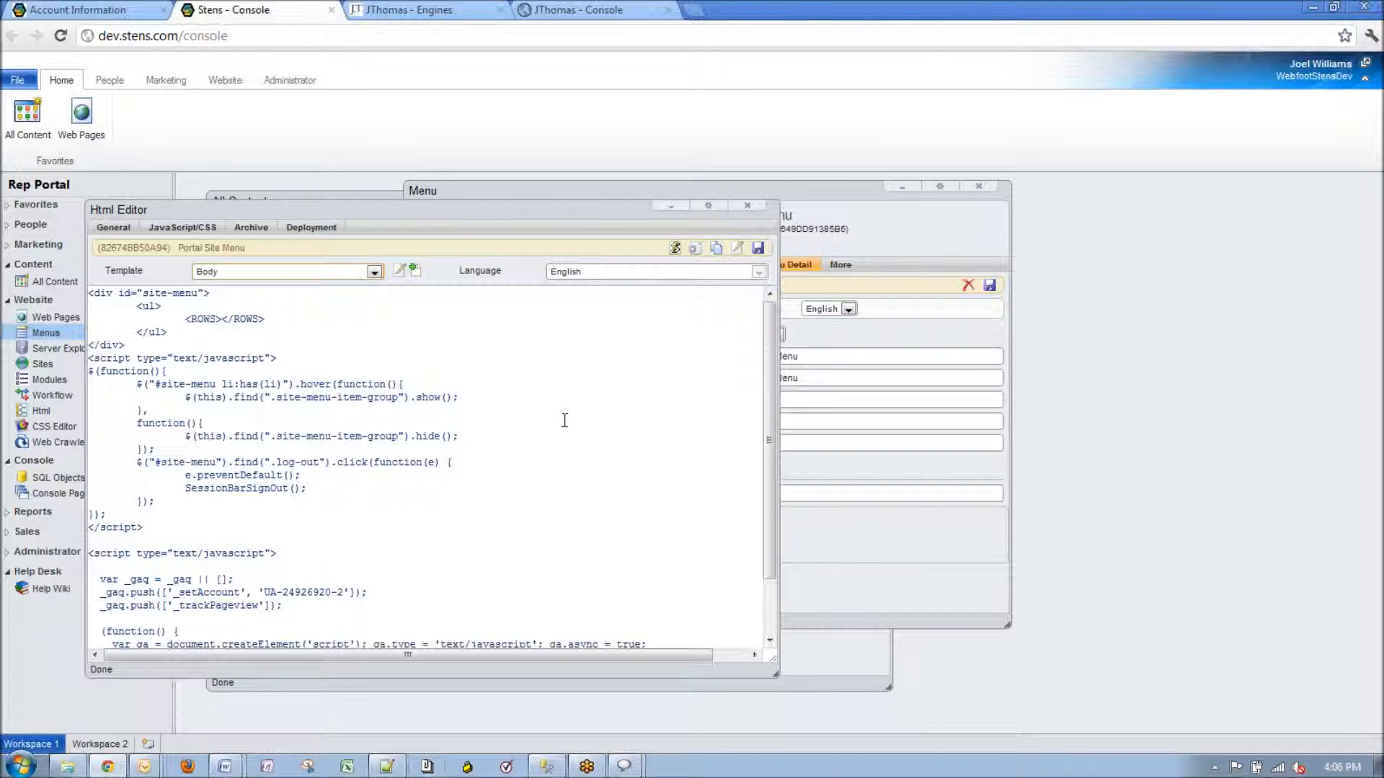
# - Compare the site-menu markup in the Body template with the header links on the Account Information page
pyautogui.click(101, 9)
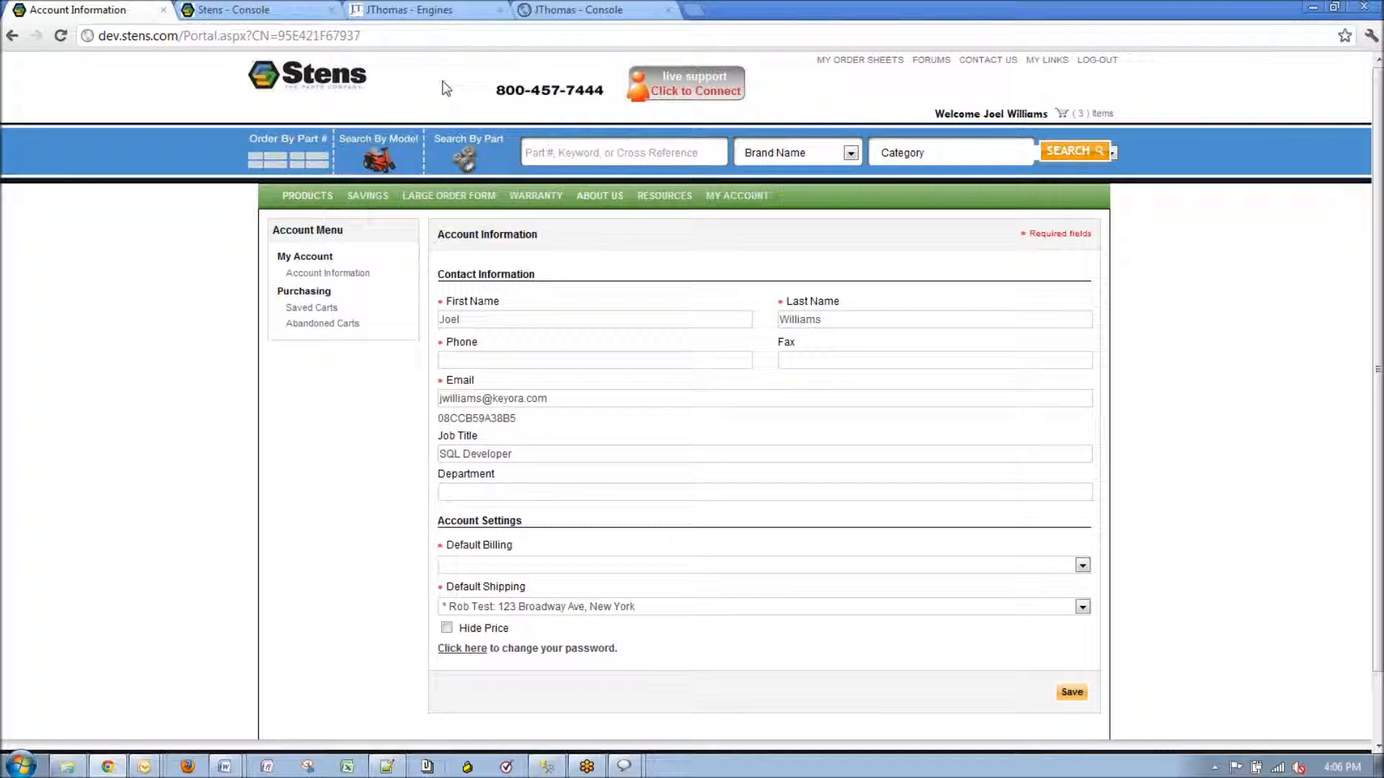
pyautogui.click(228, 10)
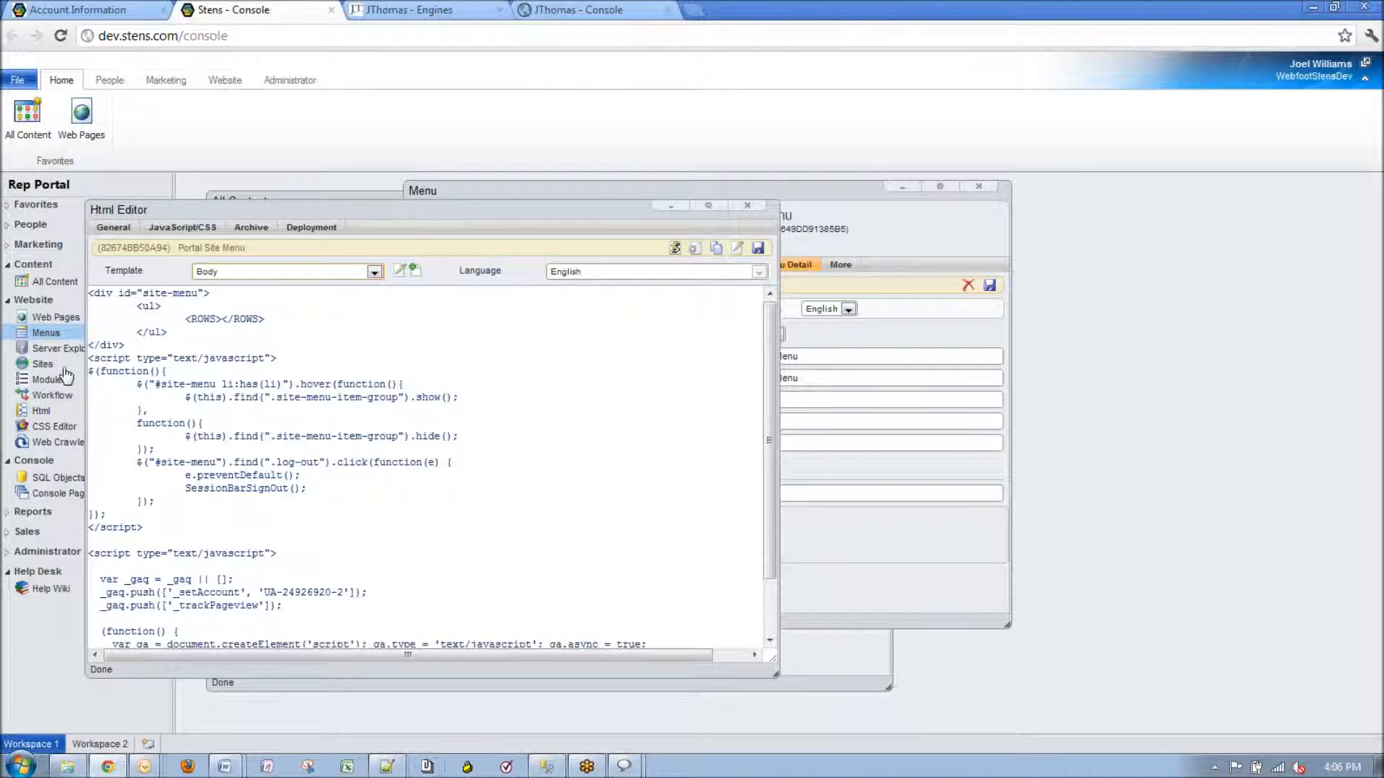
pyautogui.click(137, 335)
pyautogui.moveTo(137, 335); pyautogui.dragTo(40, 273)
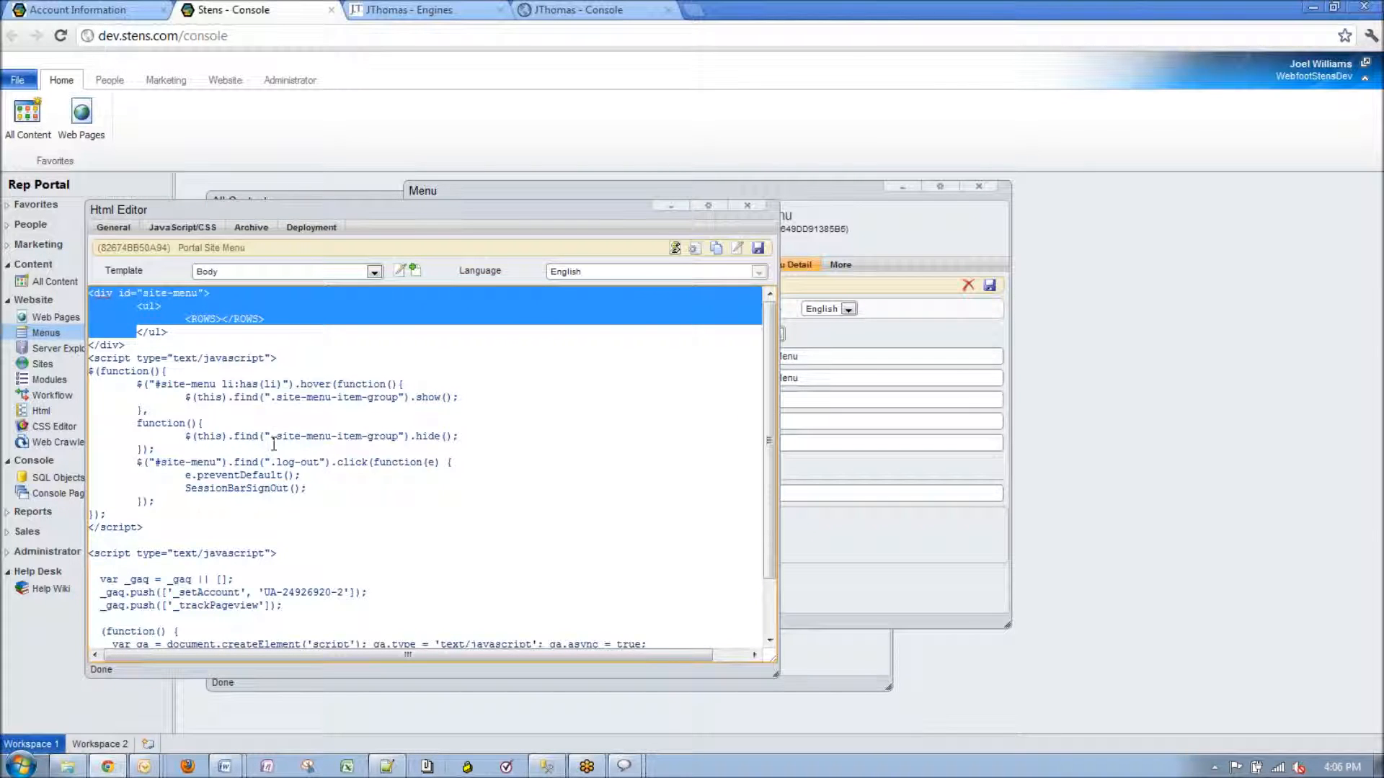
pyautogui.scroll(-2, 417, 408)
pyautogui.scroll(3, 426, 595)
pyautogui.click(196, 342)
pyautogui.click(137, 9)
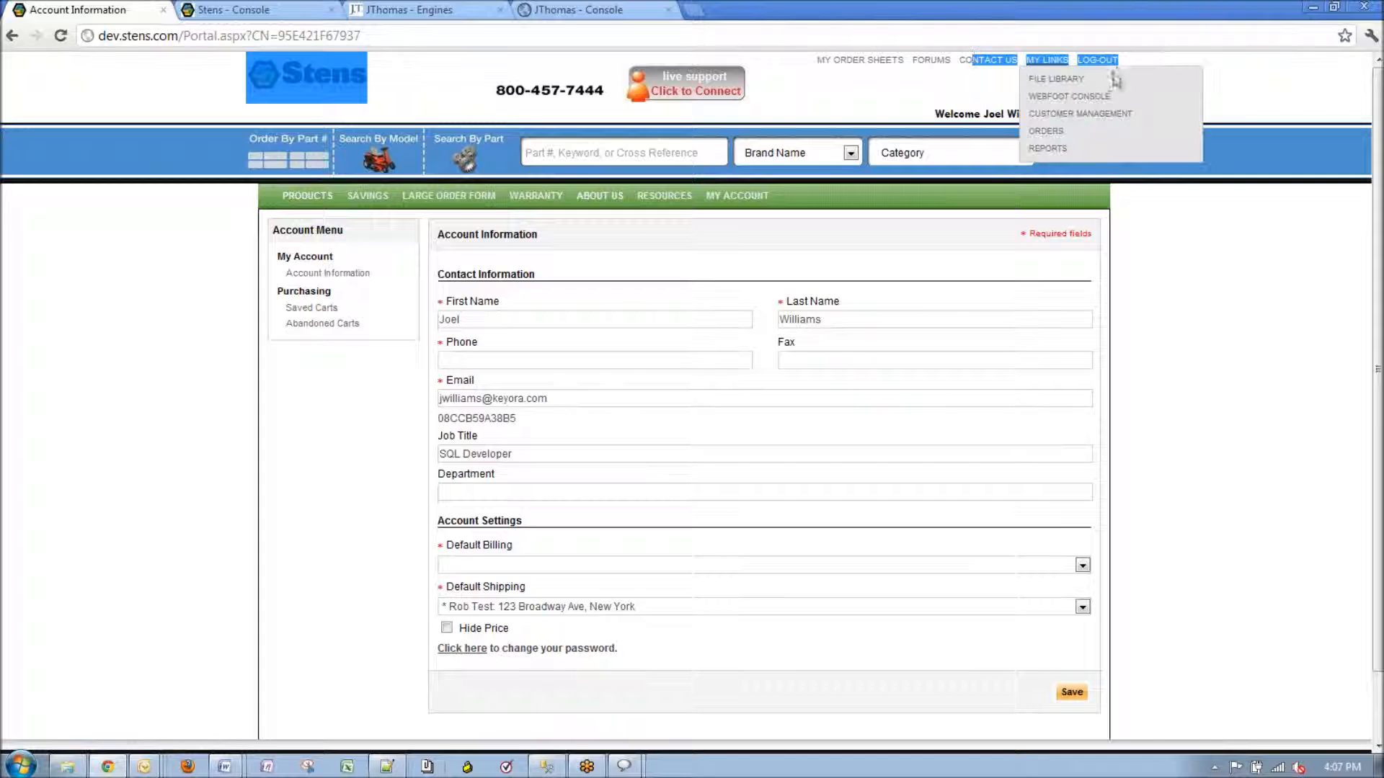
pyautogui.moveTo(814, 59); pyautogui.dragTo(905, 61)
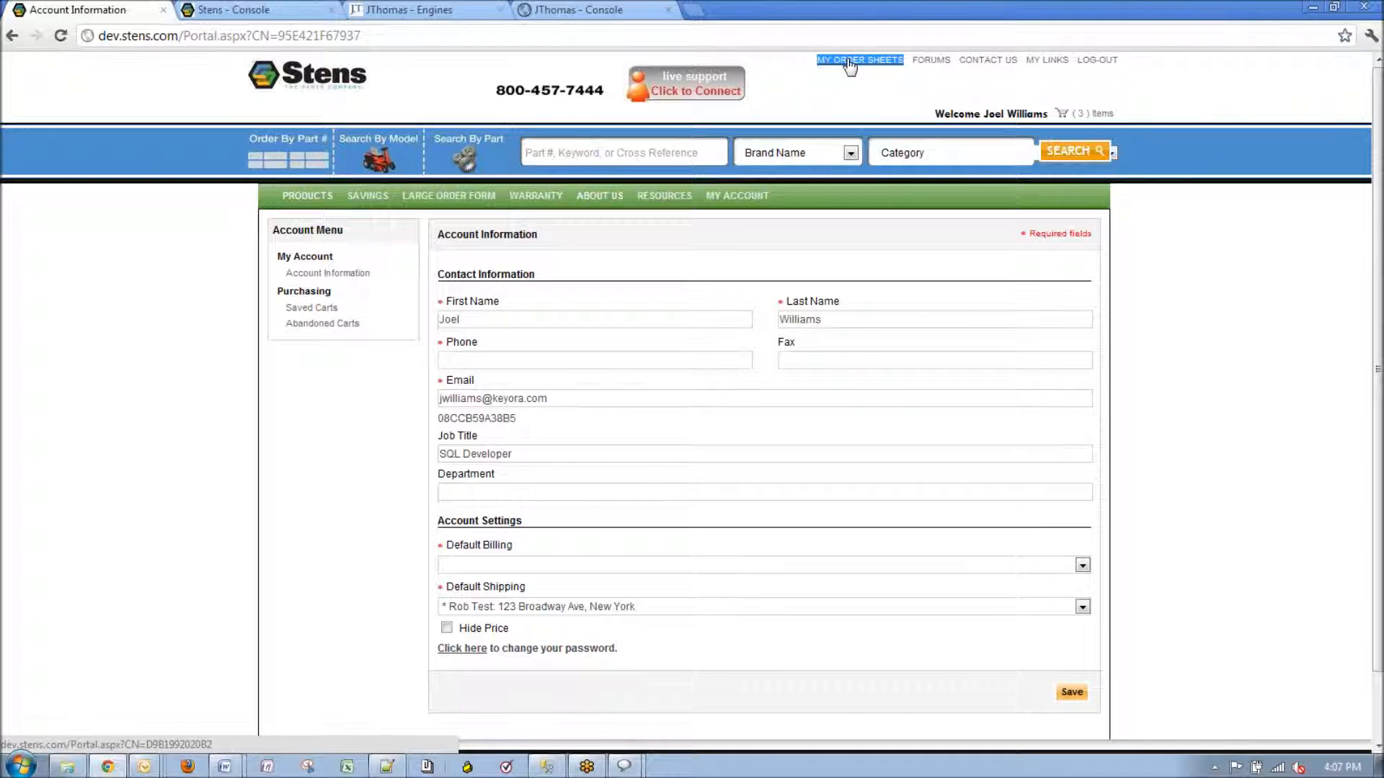
# - Show the Portal Site Menu's Row template in the Html Editor and compare it with the header links on the Account Information page
pyautogui.click(227, 10)
pyautogui.click(274, 272)
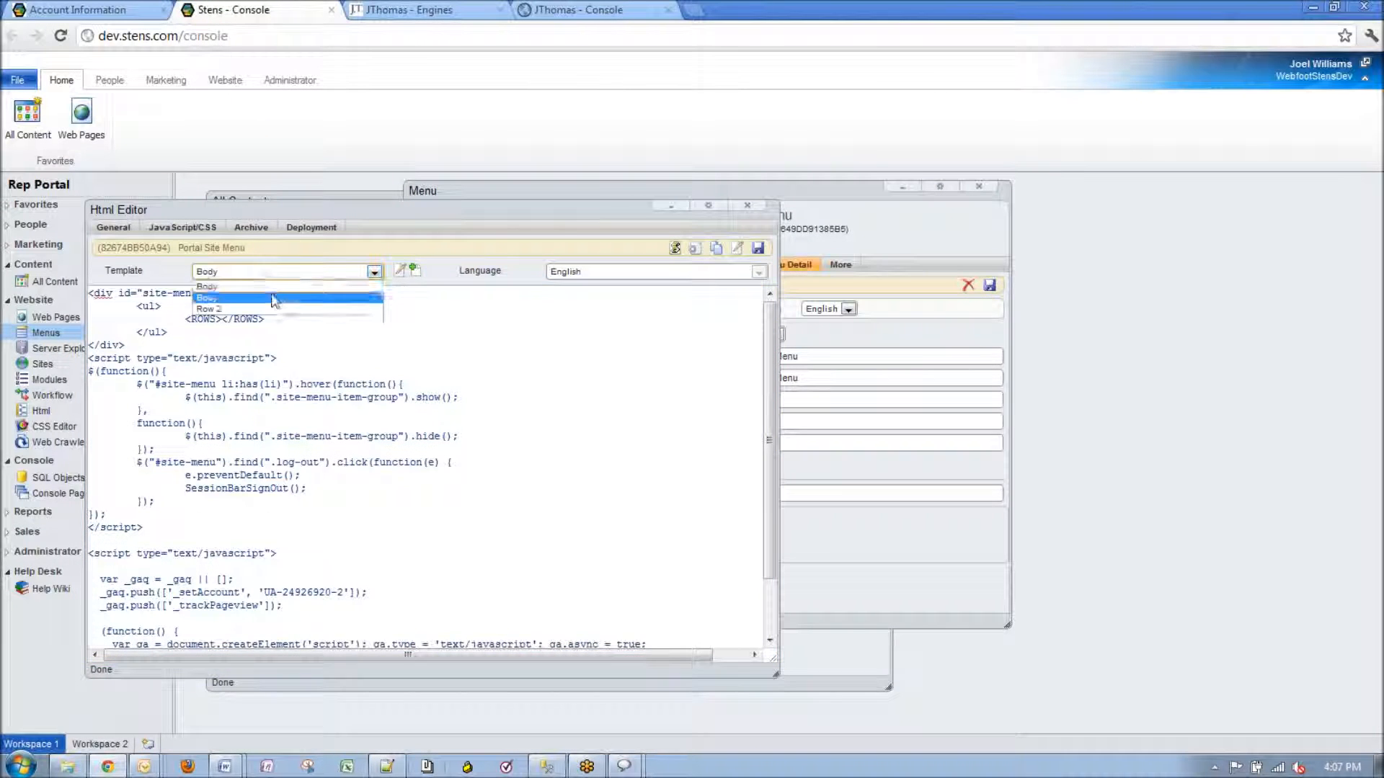
pyautogui.click(274, 299)
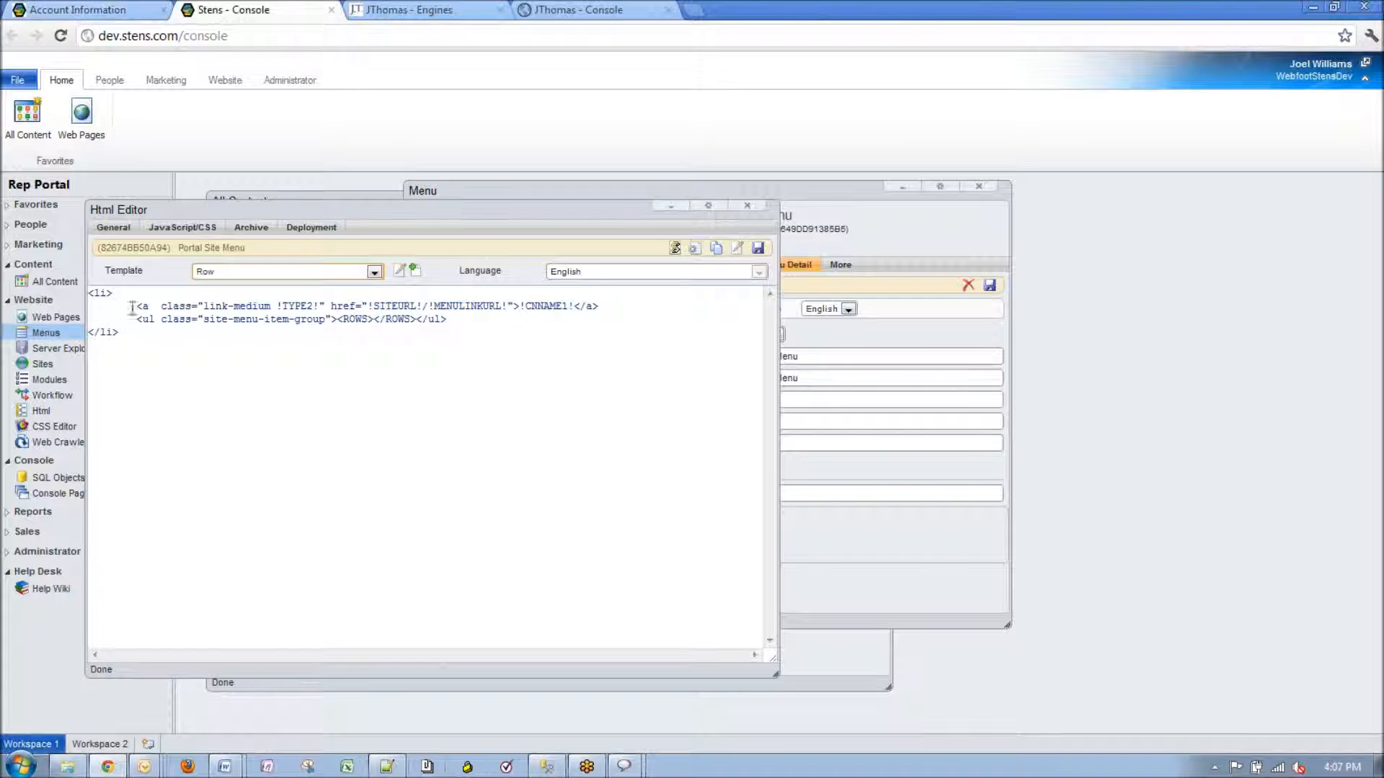
pyautogui.click(99, 9)
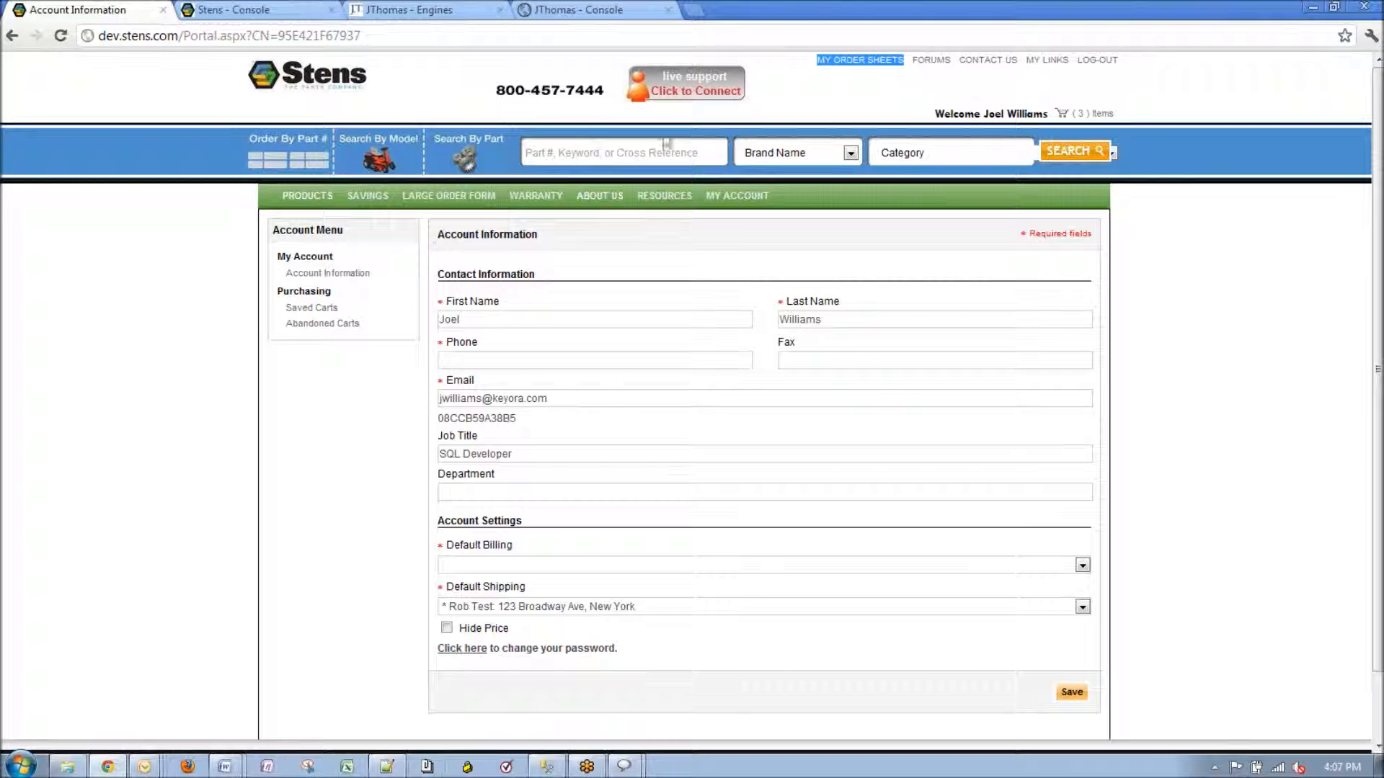
pyautogui.click(892, 94)
pyautogui.moveTo(1053, 67)
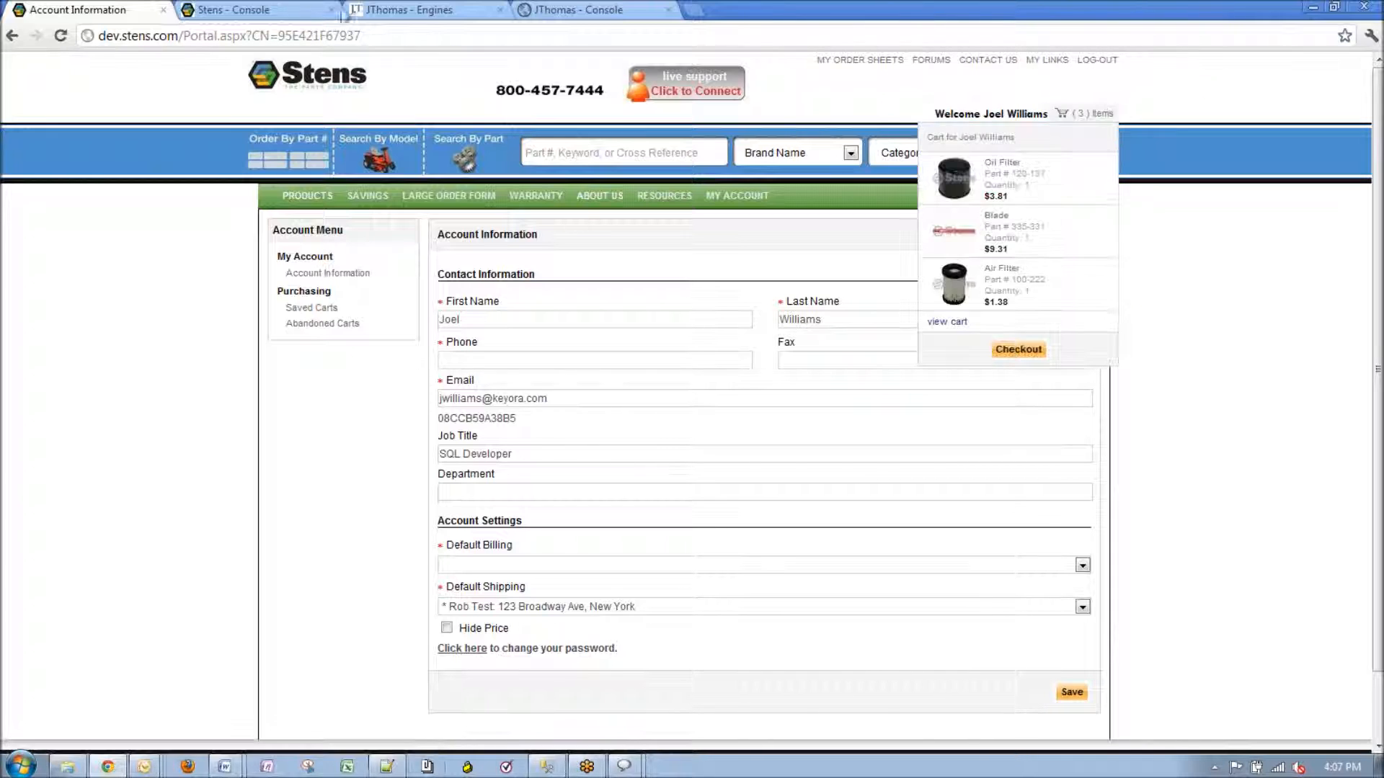
# - Check the ROWS placeholder, show the Row 2 template, and compare it with the My Links header menu on the Account Information page
pyautogui.click(296, 8)
pyautogui.moveTo(338, 319); pyautogui.dragTo(417, 319)
pyautogui.click(374, 272)
pyautogui.click(347, 309)
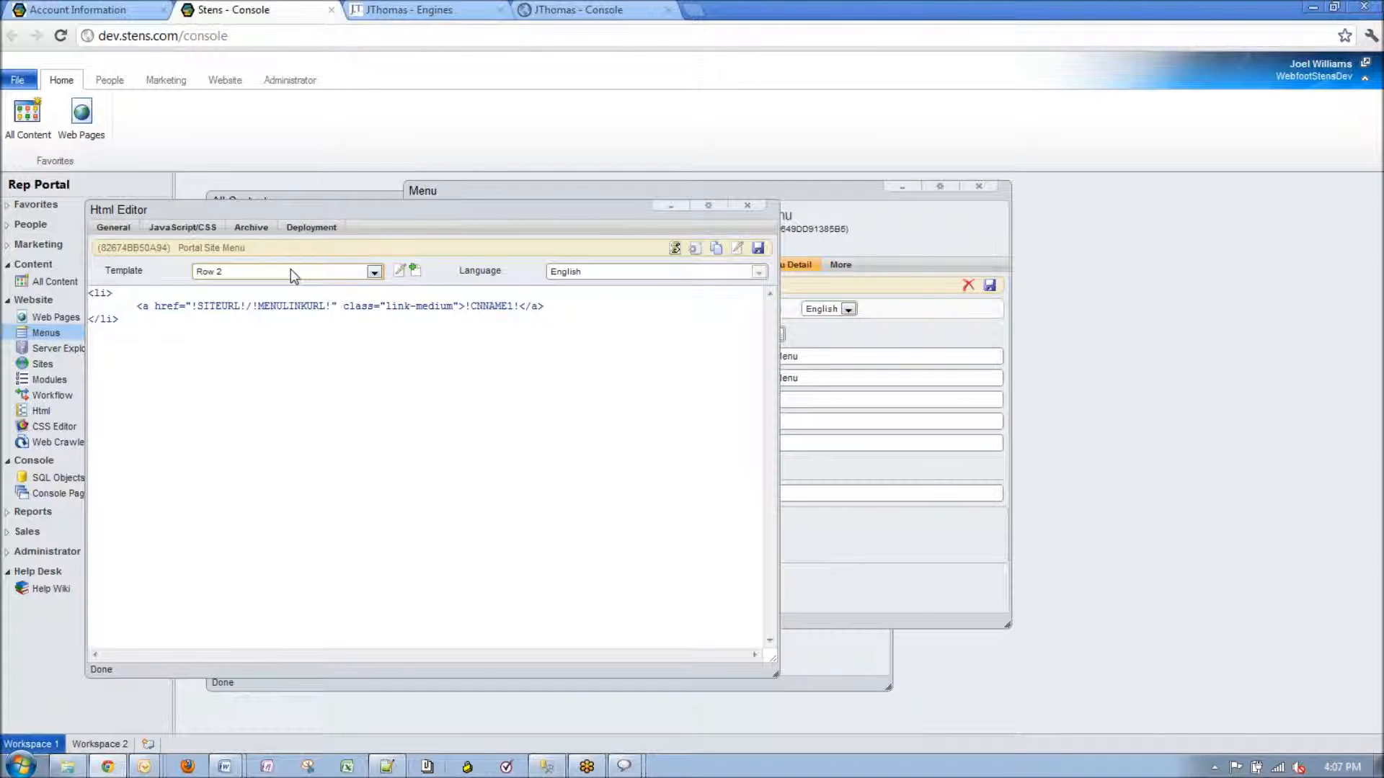
pyautogui.click(80, 10)
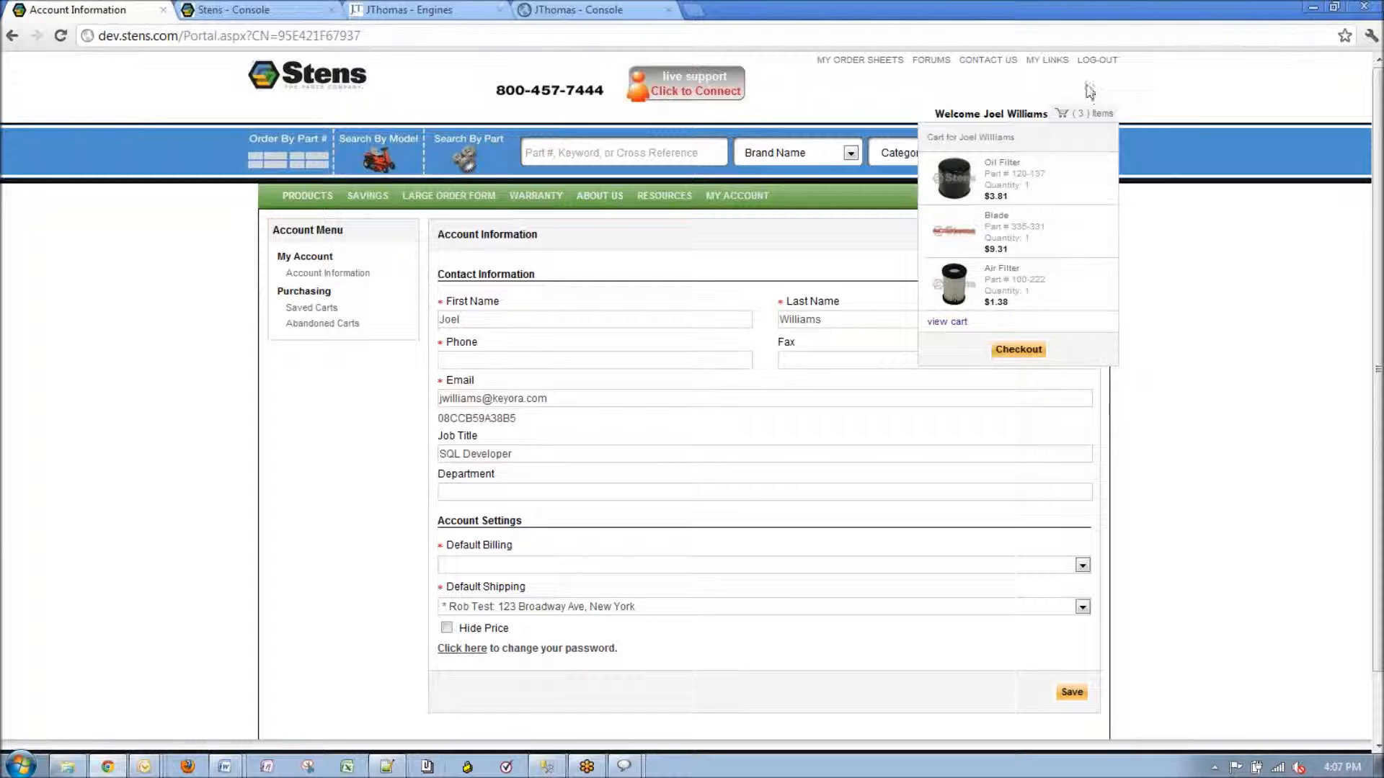
pyautogui.moveTo(1048, 60)
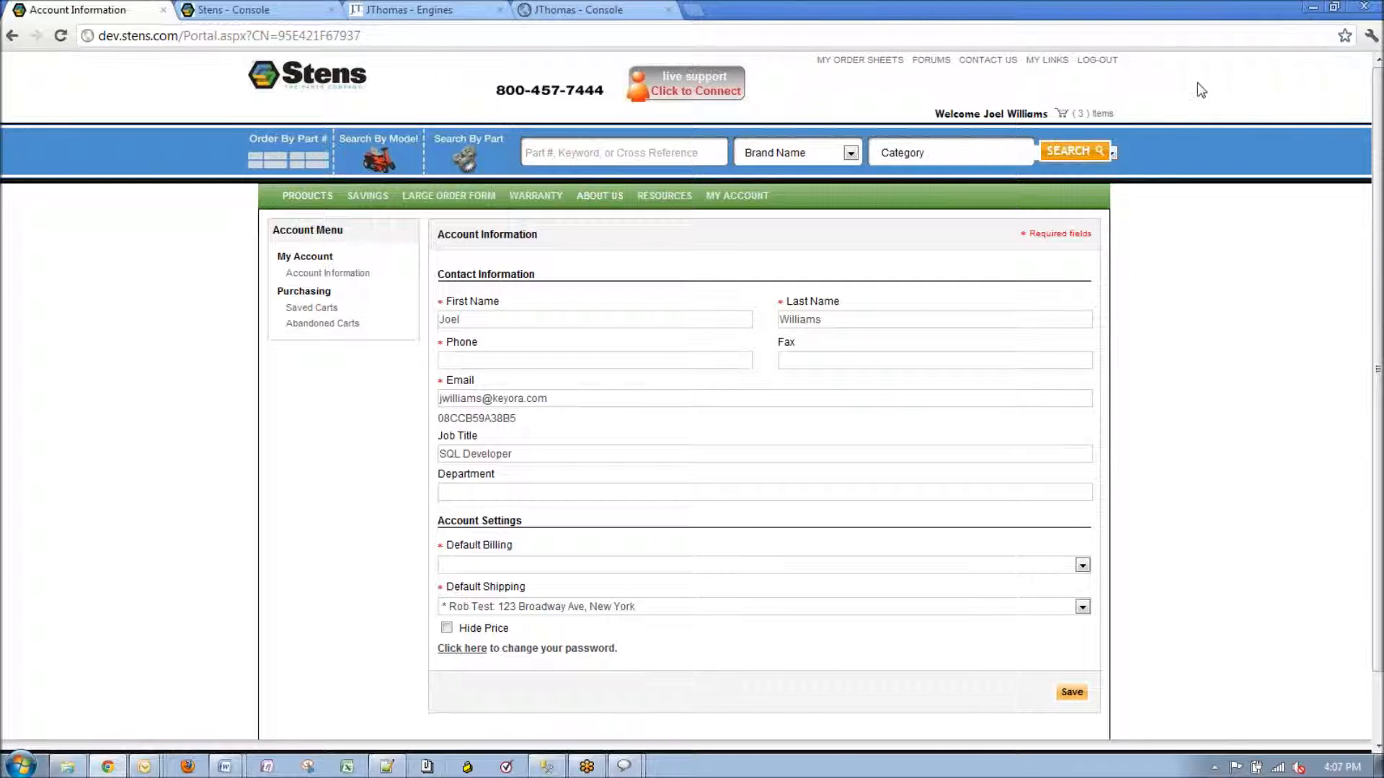
# - Examine the Account Information page's cart, footer links, navigation bar and Account Menu, highlighting the My Account heading
pyautogui.moveTo(1101, 114)
pyautogui.scroll(-1, 332, 383)
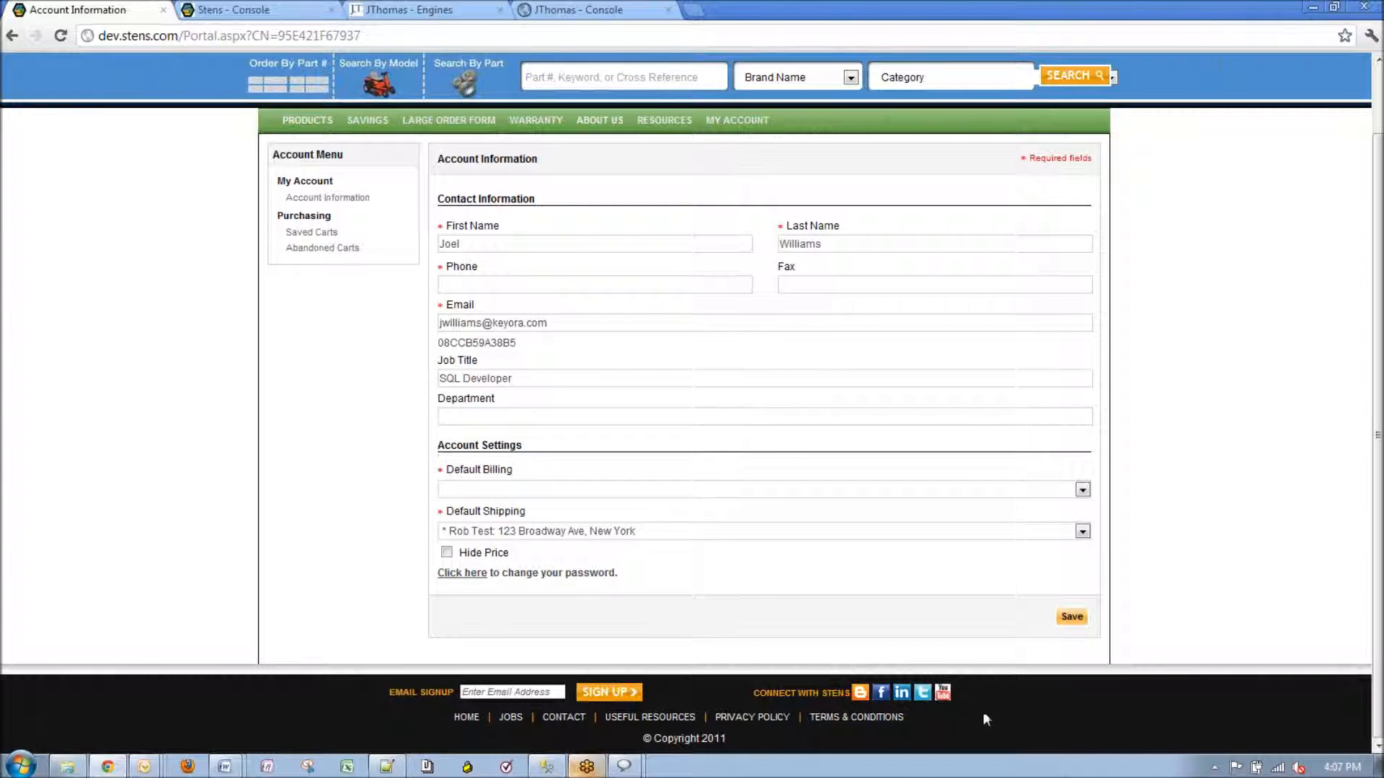
pyautogui.scroll(1, 157, 418)
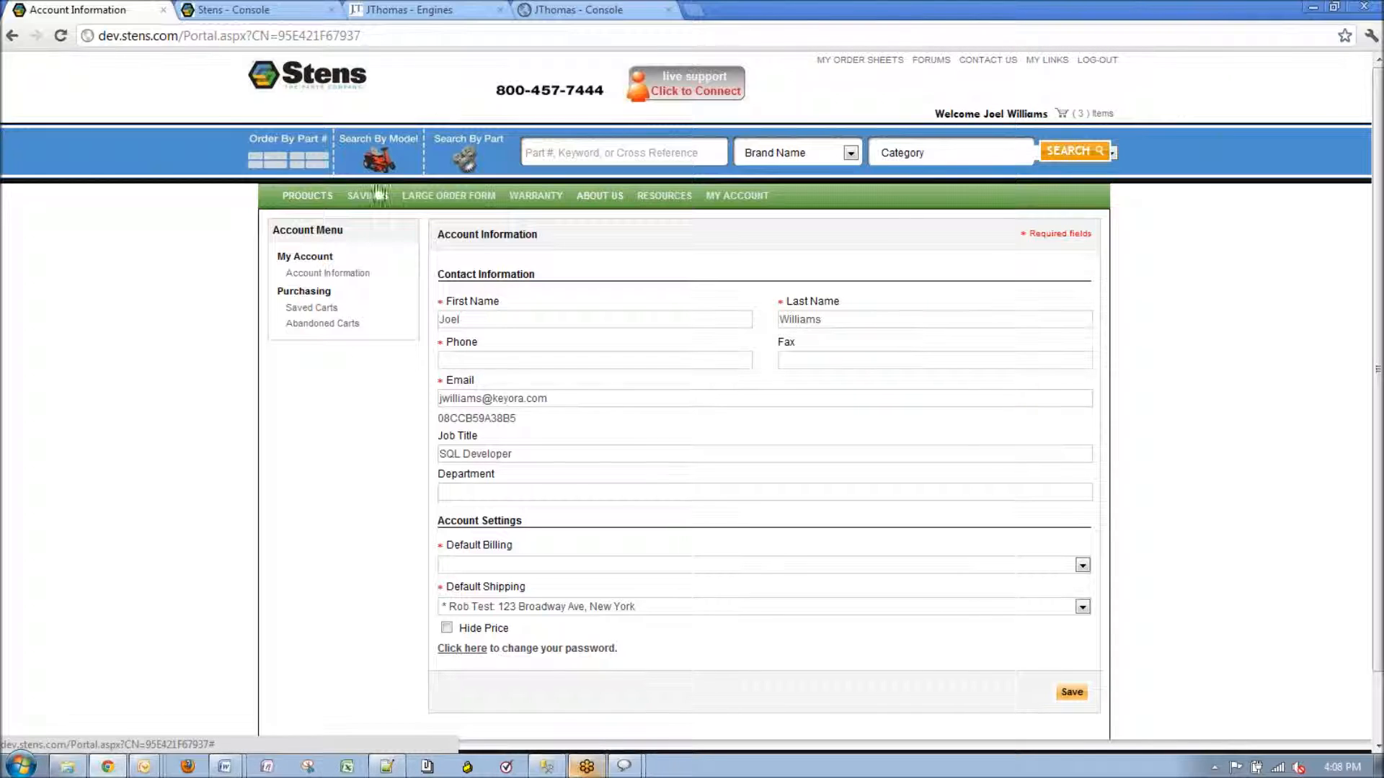
pyautogui.moveTo(343, 258); pyautogui.dragTo(275, 259)
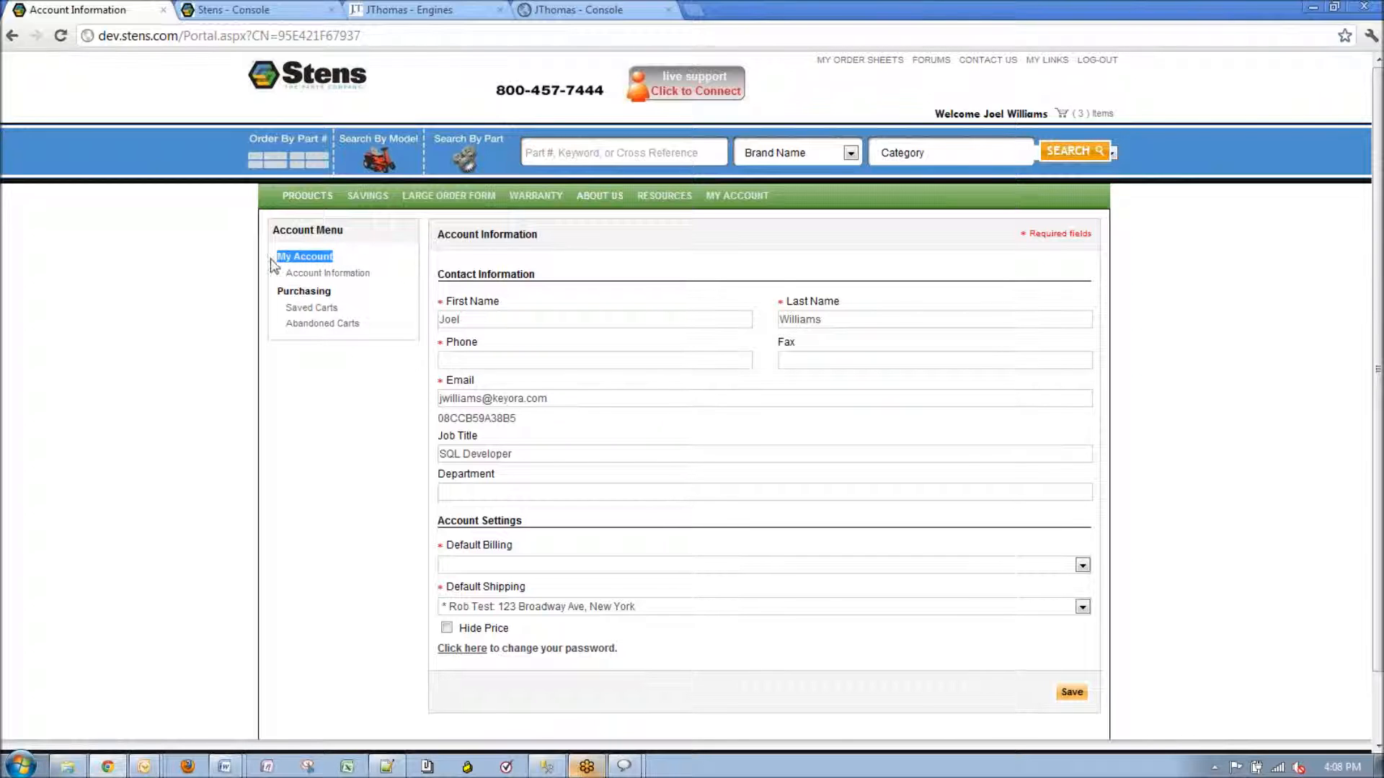
pyautogui.click(328, 266)
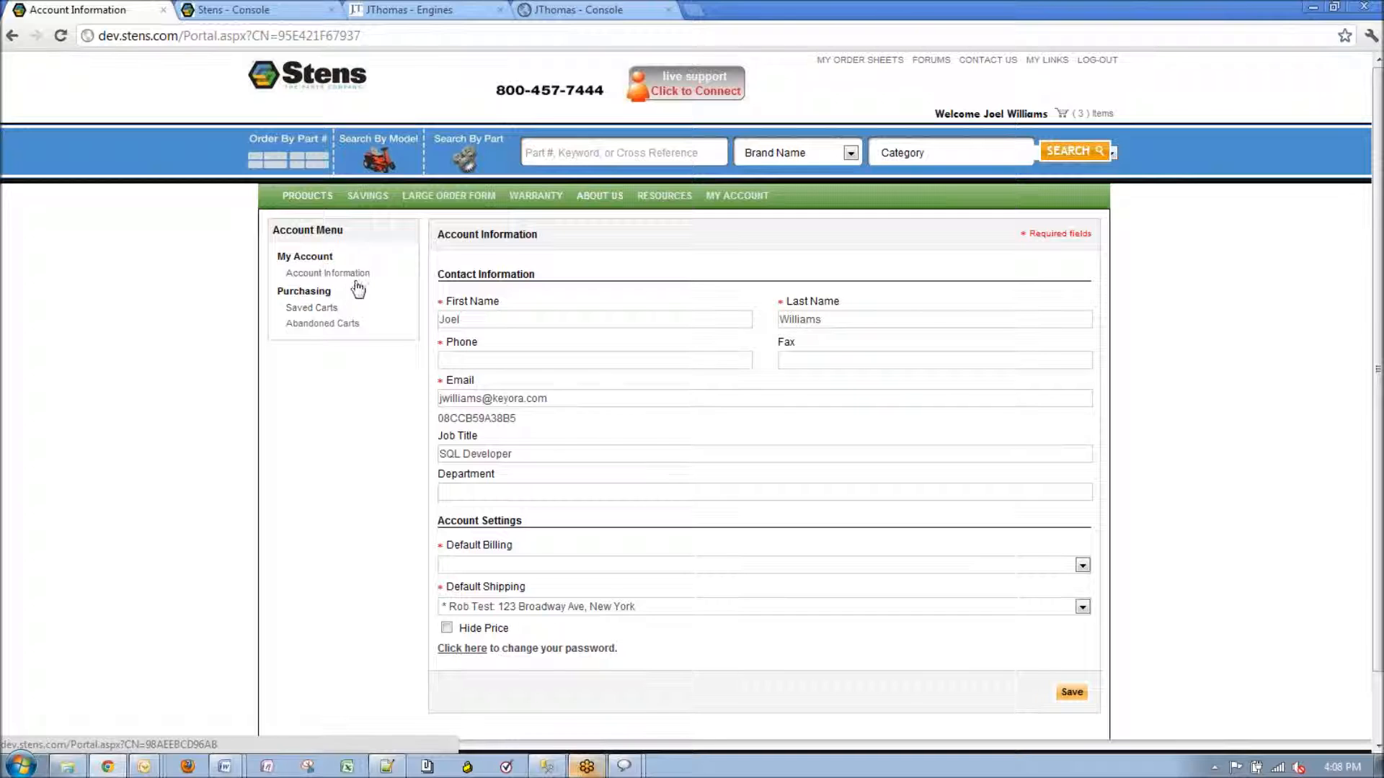
# - Close the console's Html Editor, expand the Portal Site Menu tree to My Links, and examine the Webfoot Console item's Url
pyautogui.click(263, 10)
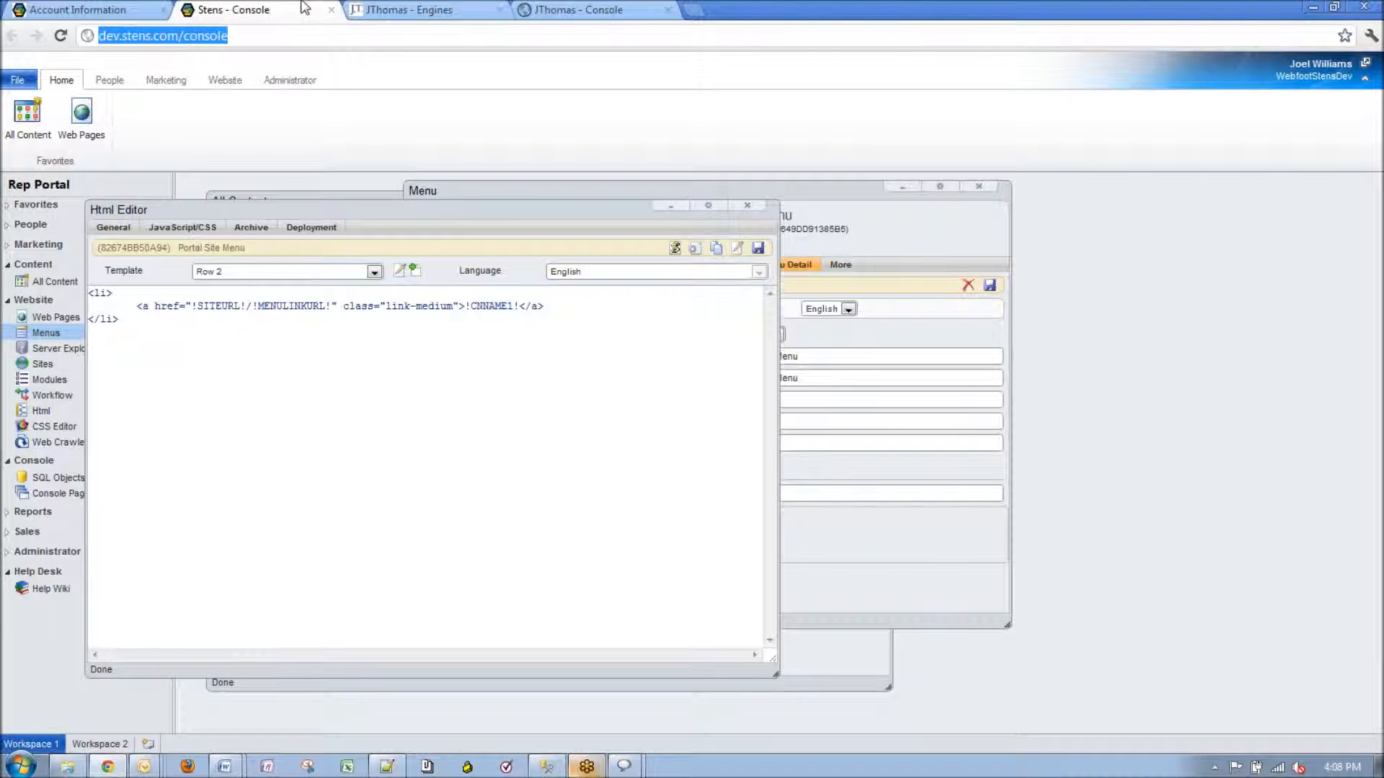
pyautogui.click(747, 205)
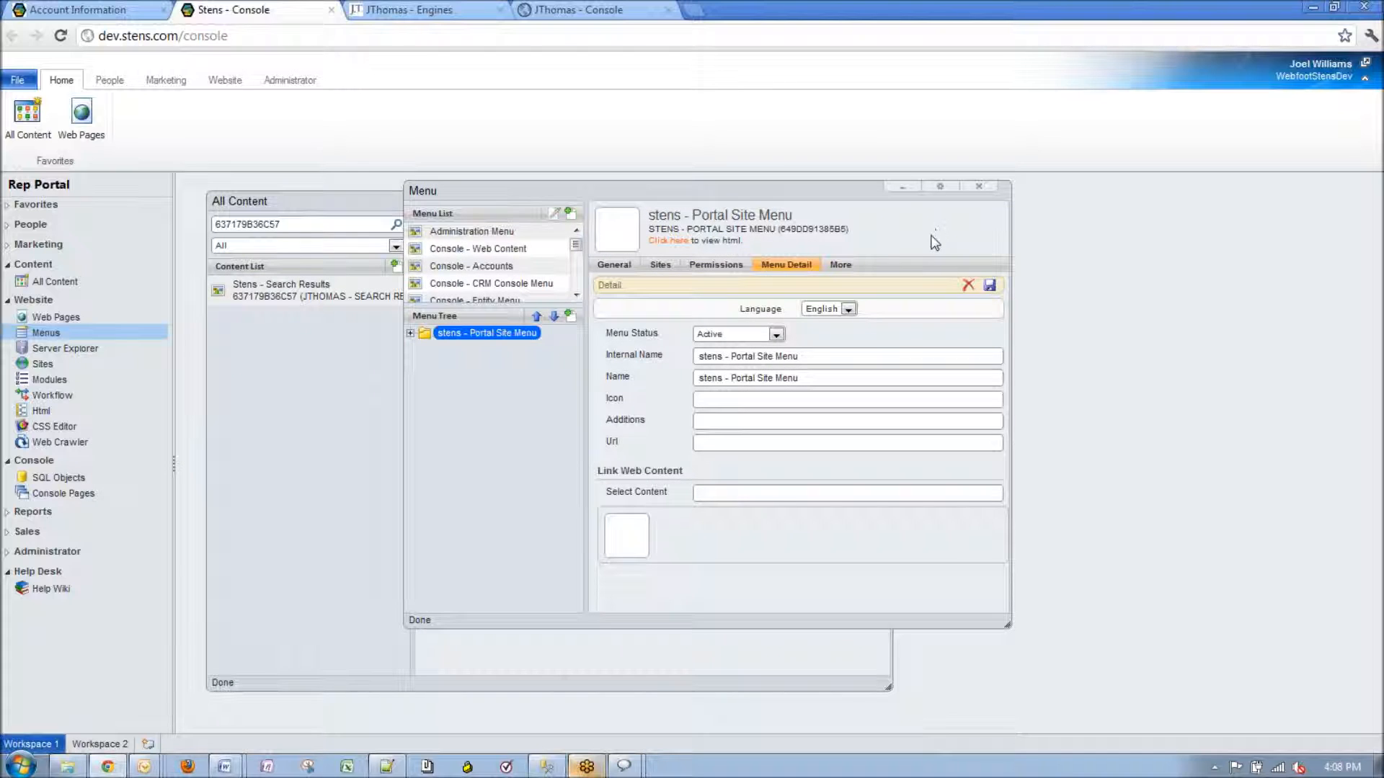
pyautogui.click(410, 333)
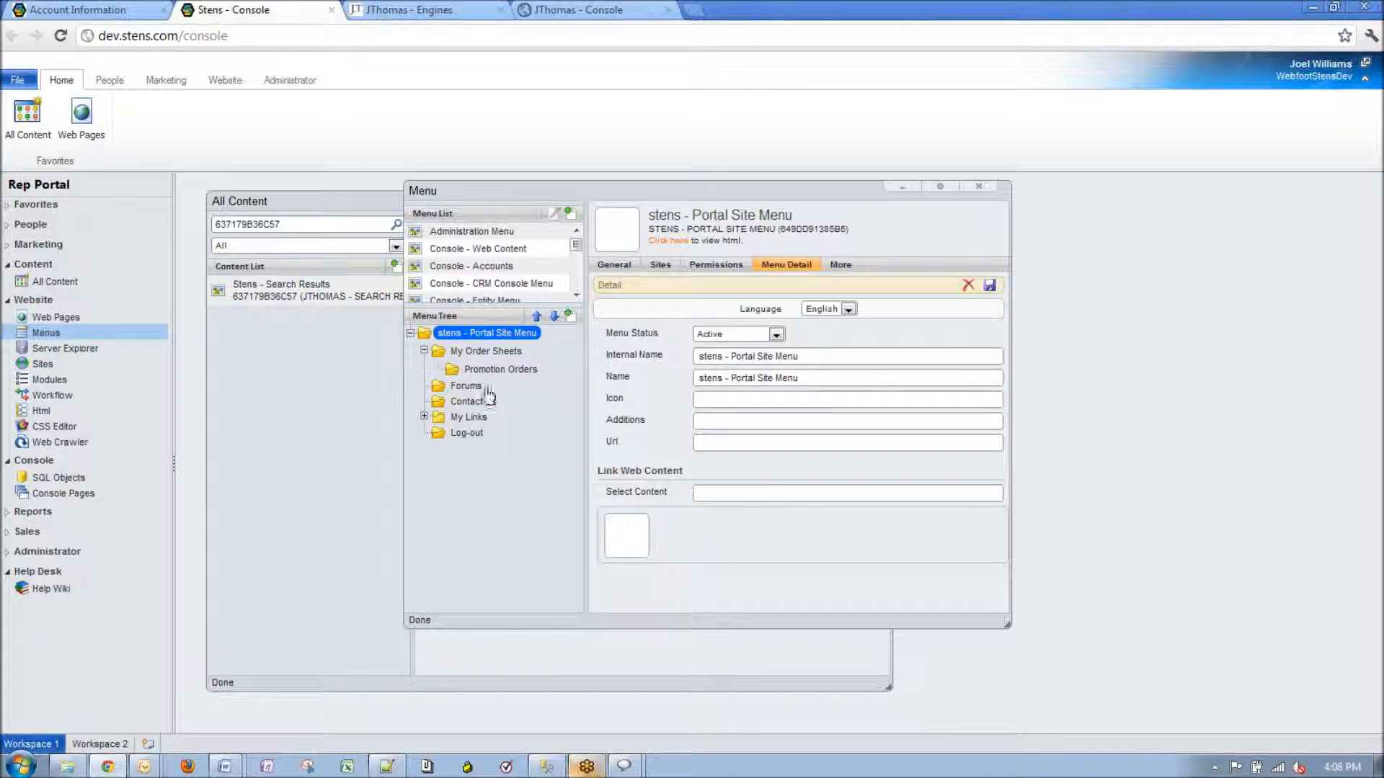
pyautogui.click(425, 416)
pyautogui.click(500, 435)
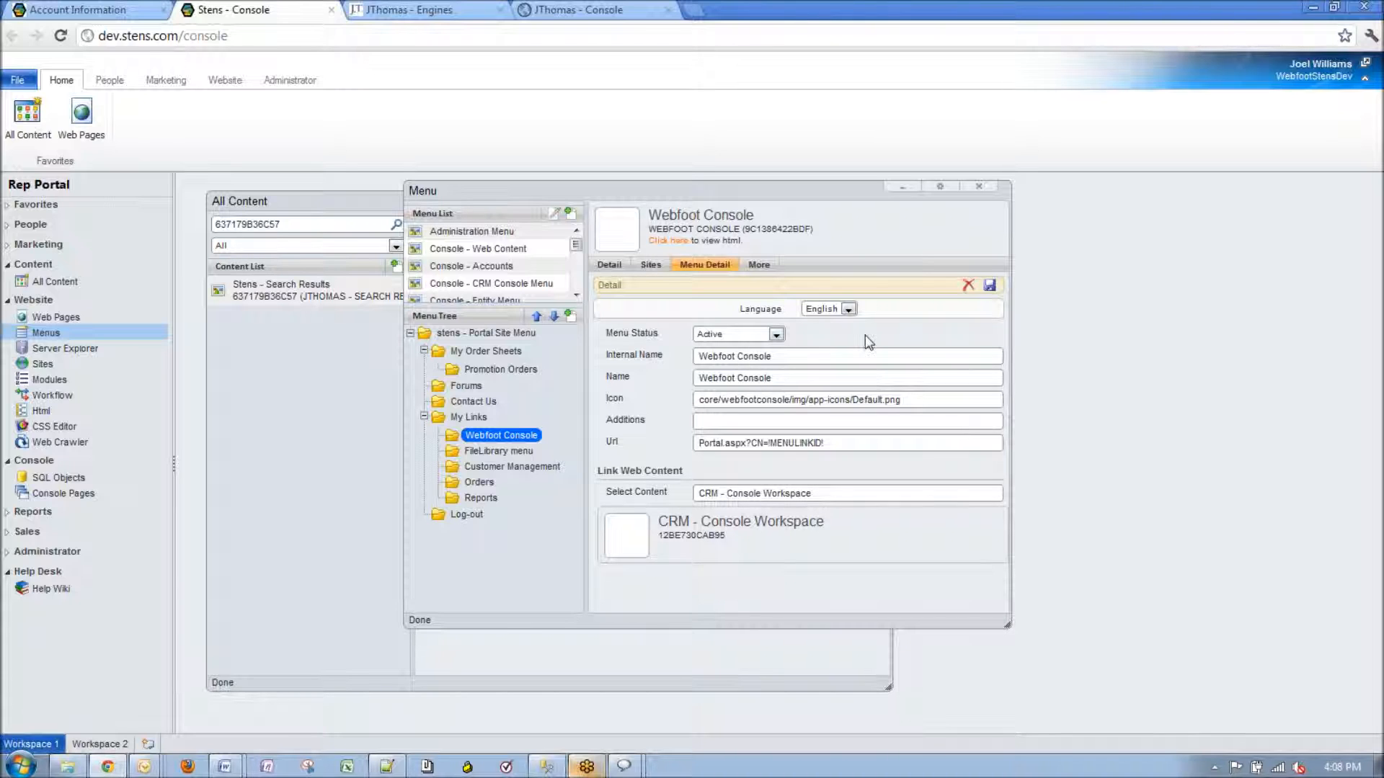
pyautogui.click(852, 443)
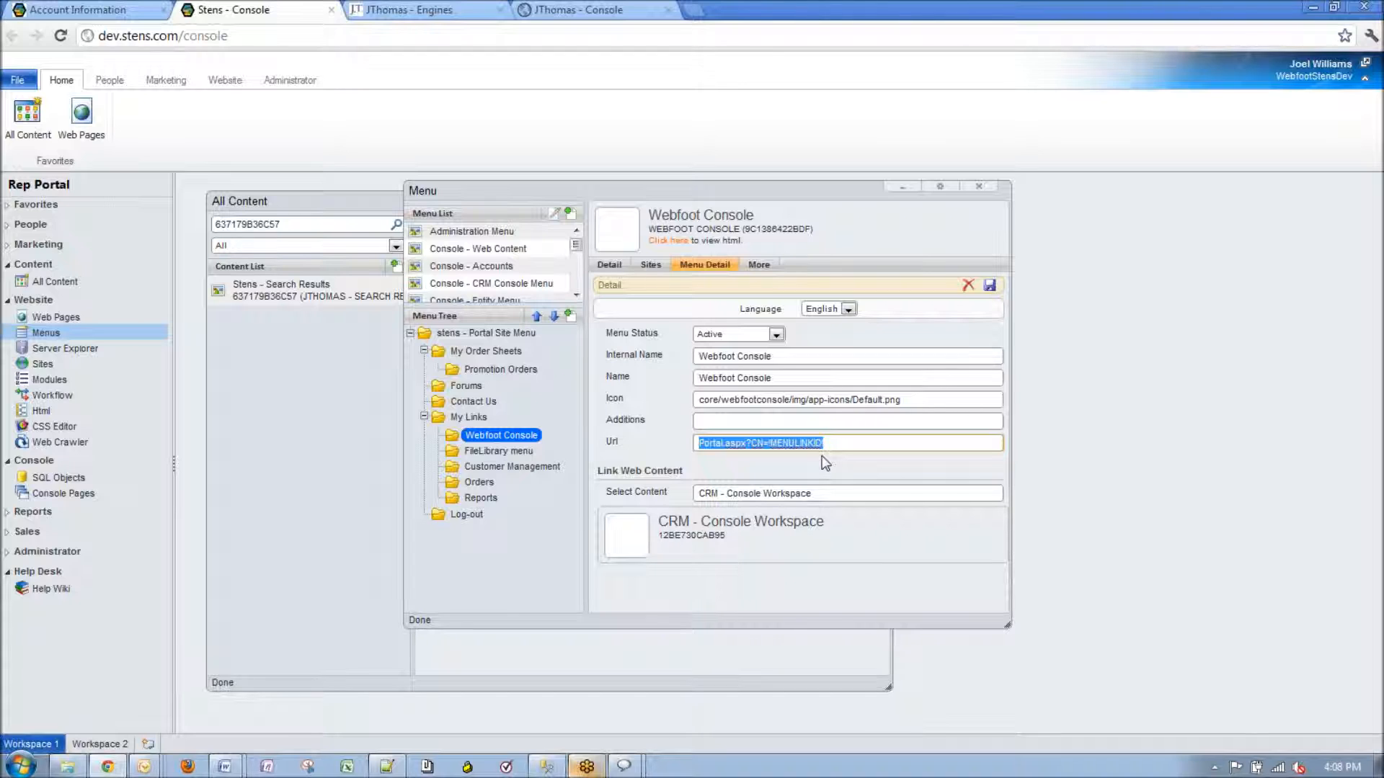
pyautogui.click(869, 444)
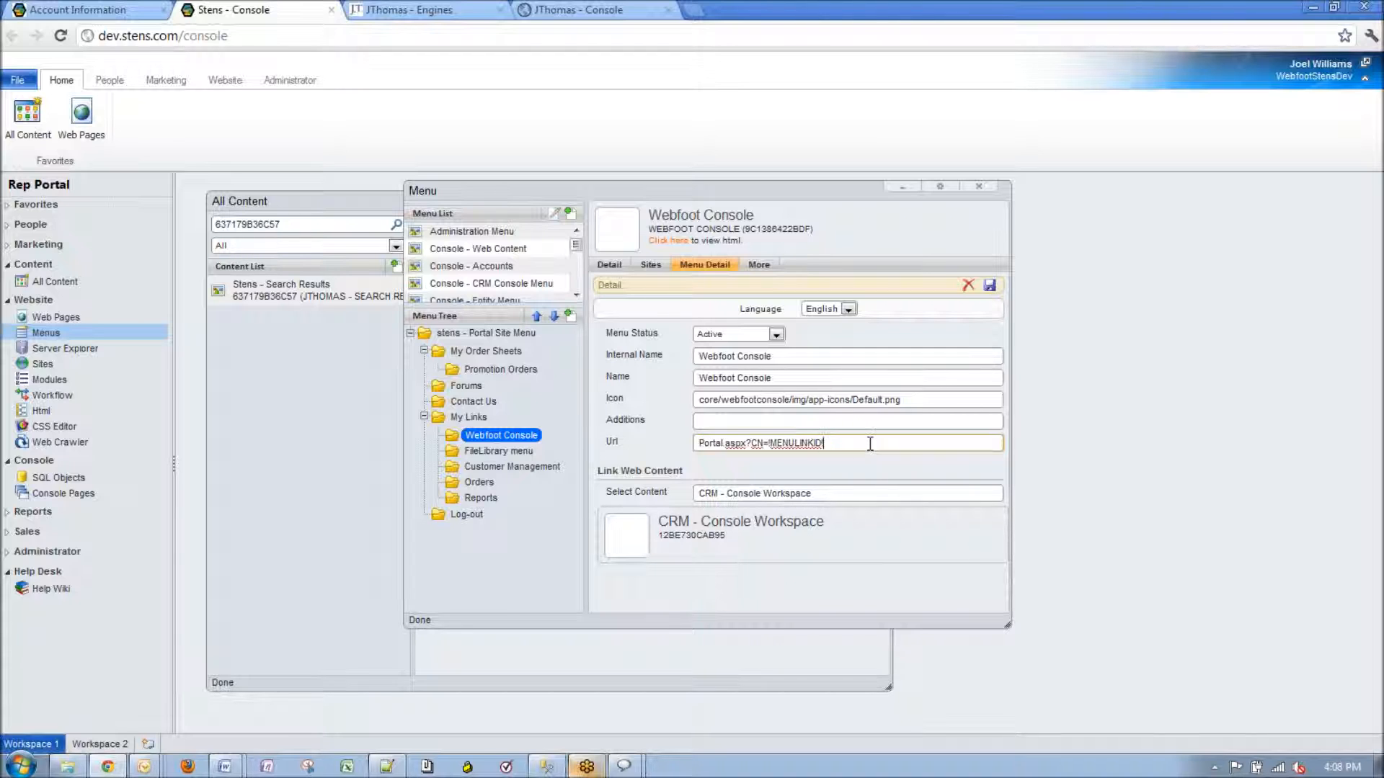
# - Search the Webfoot Console item's linkable content for "home page", extend the search text to "stens - home page", and close the picker without choosing
pyautogui.click(807, 496)
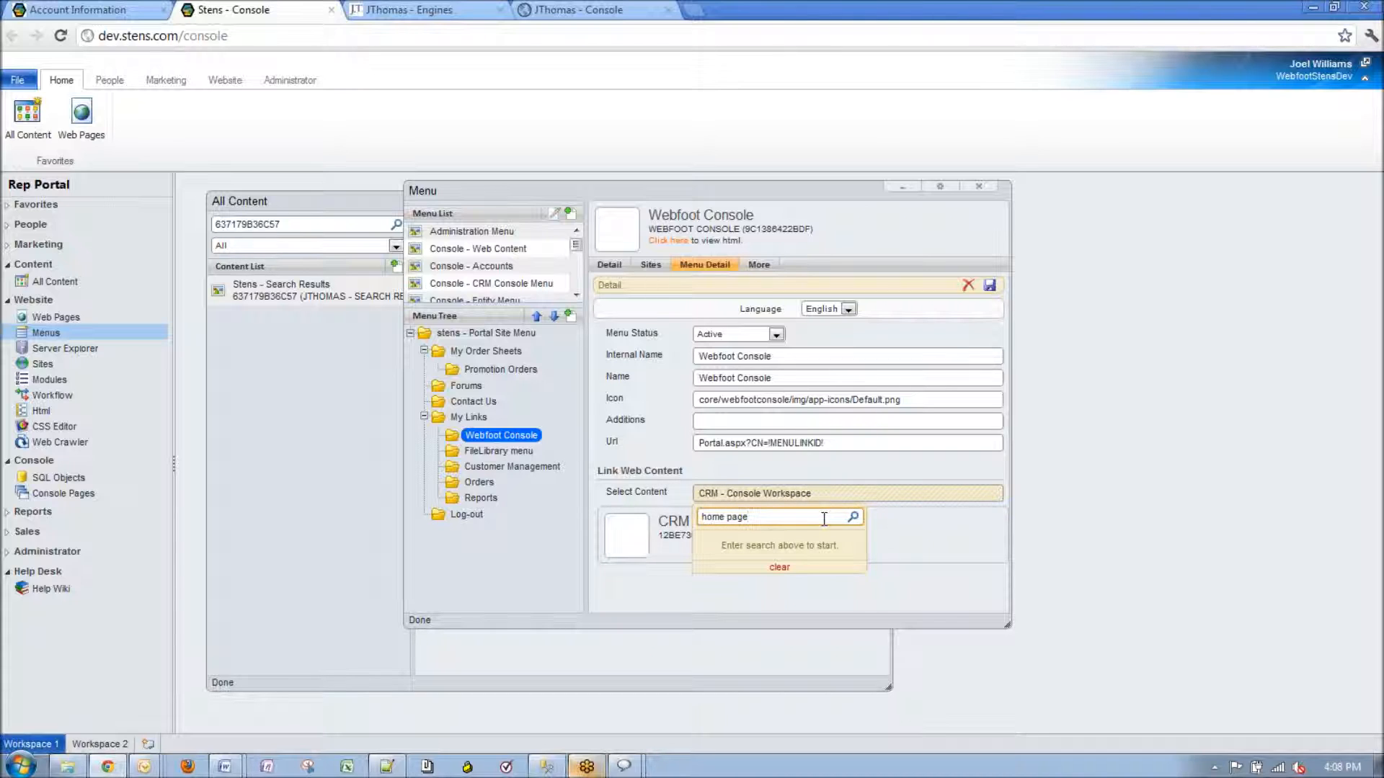
pyautogui.click(852, 517)
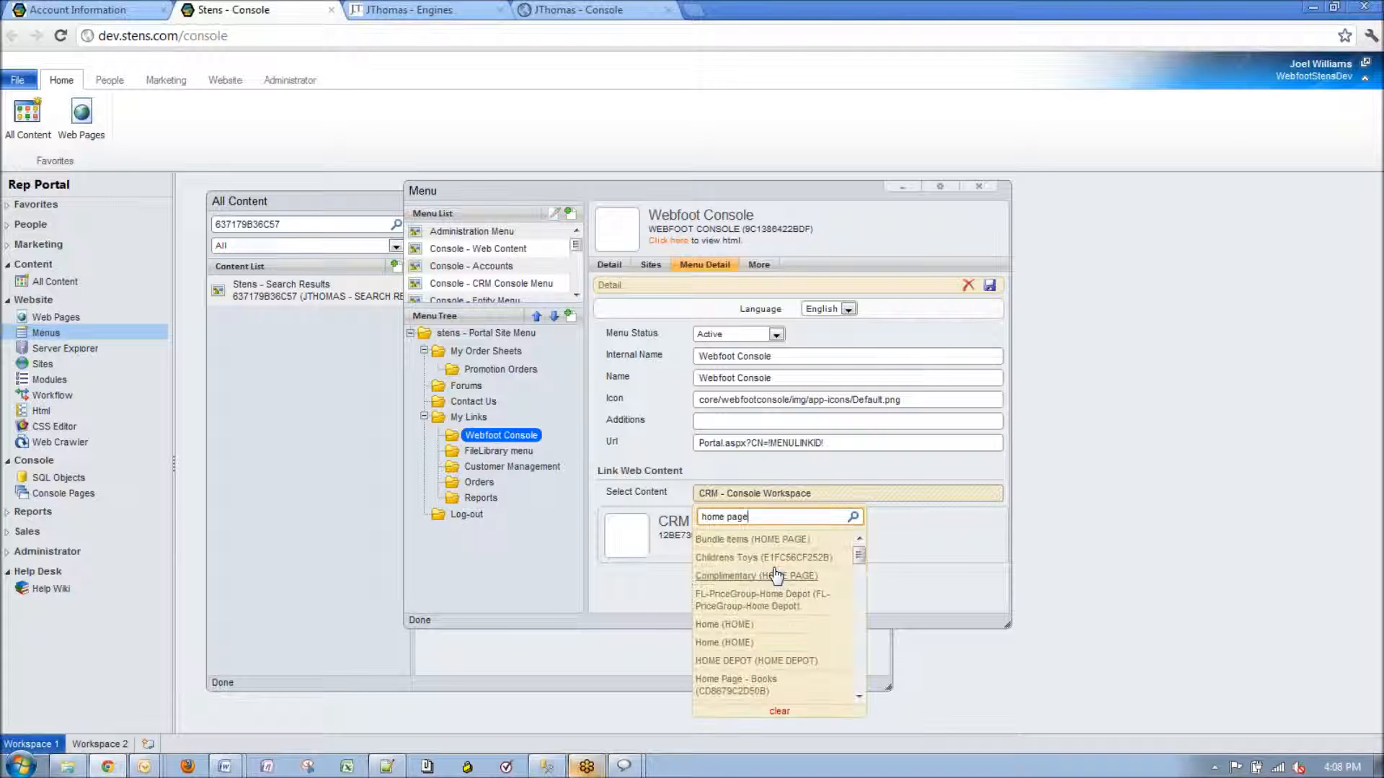
pyautogui.scroll(-3, 811, 572)
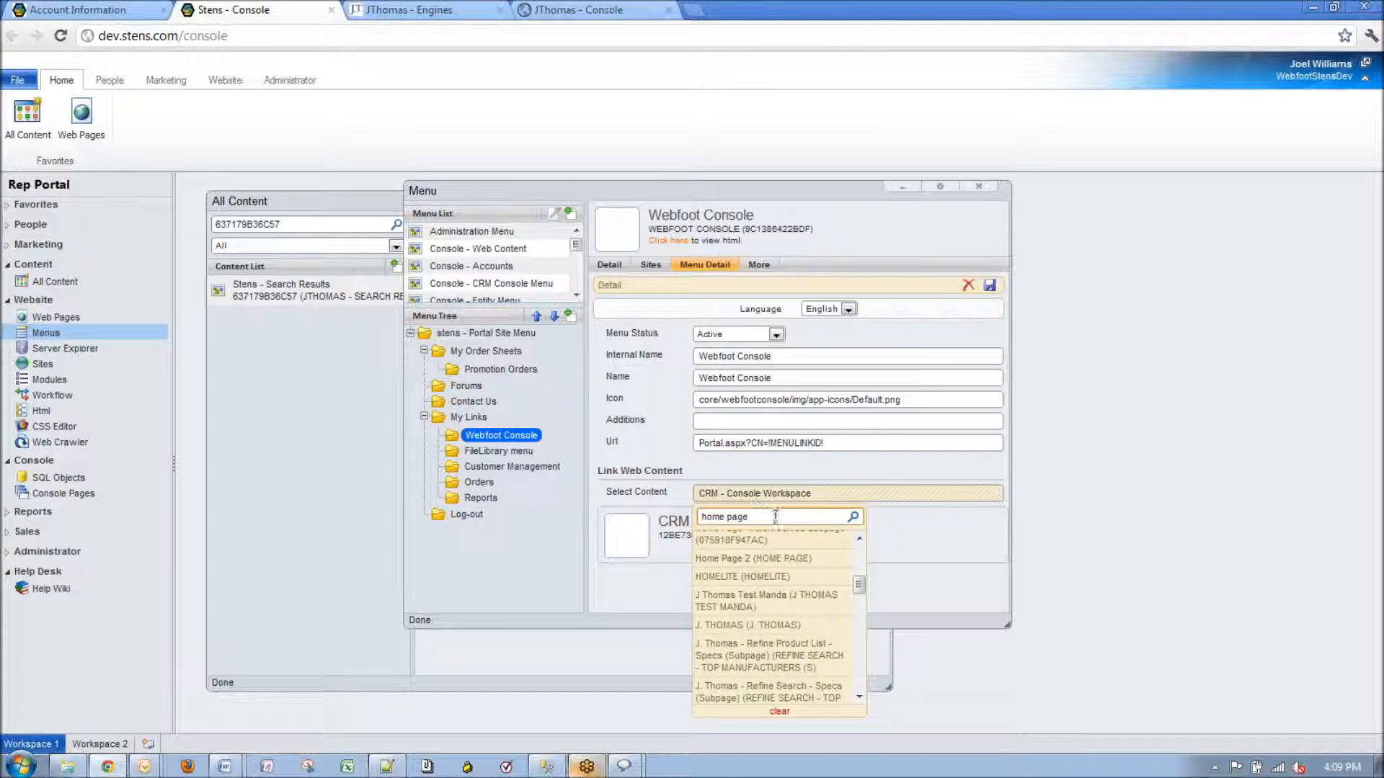
pyautogui.write('stens -')
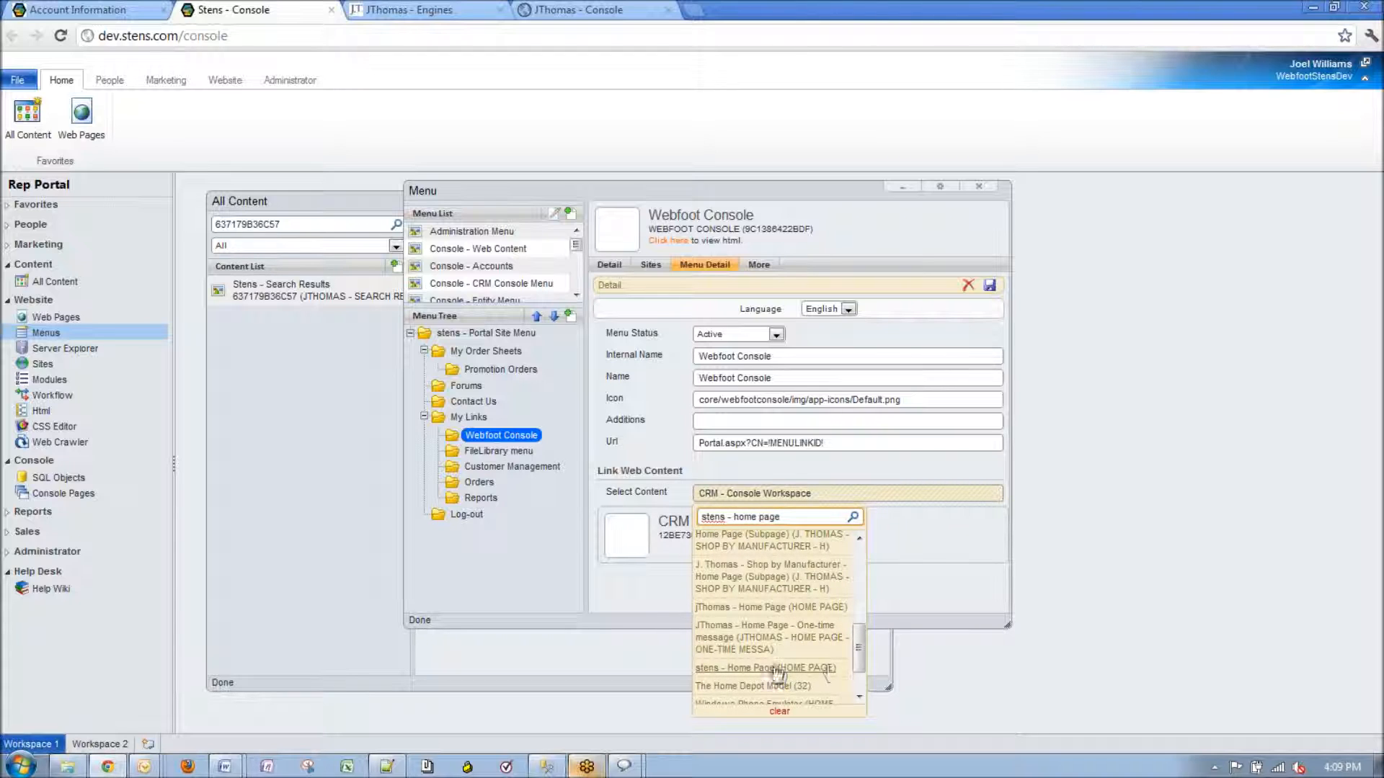
pyautogui.click(901, 556)
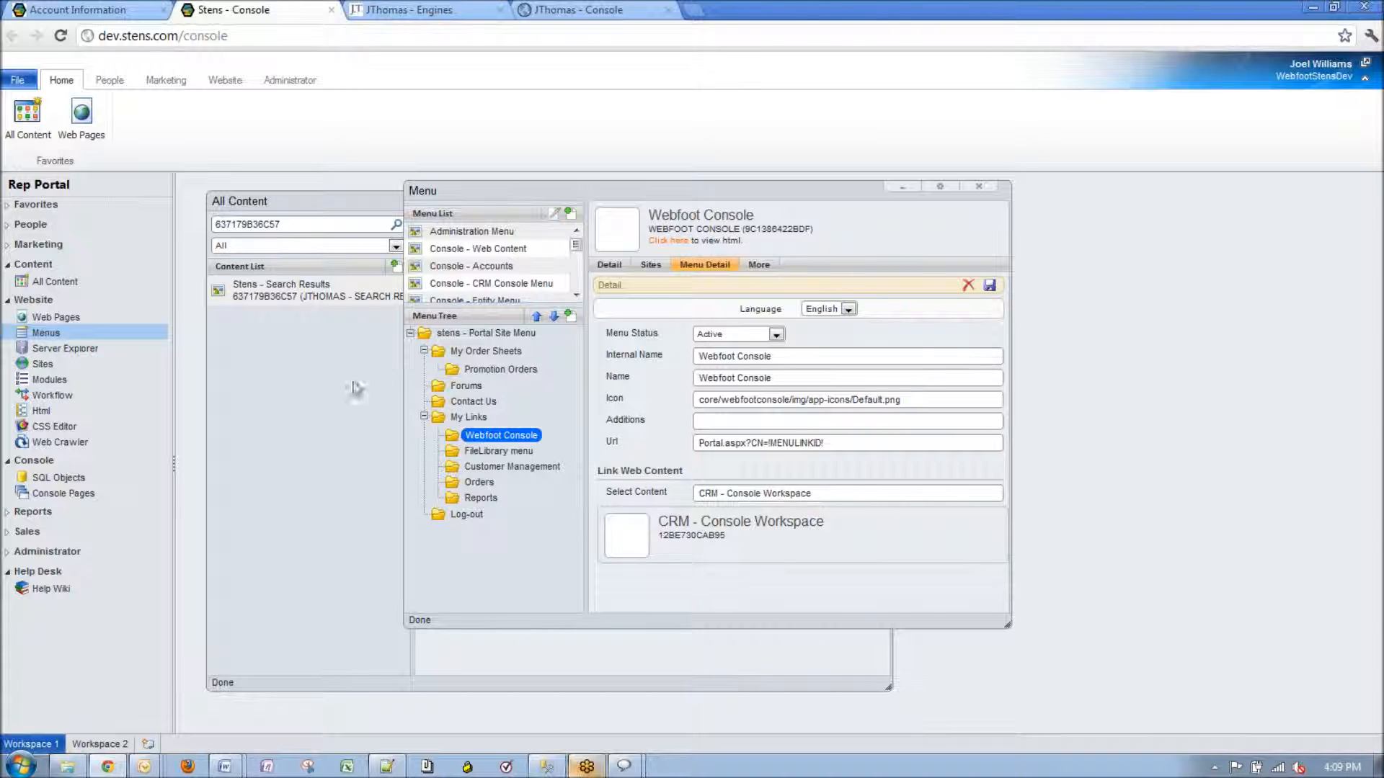
# - Try to open the Stens - Search Results content and the Webfoot Console item's Sites settings
pyautogui.click(311, 391)
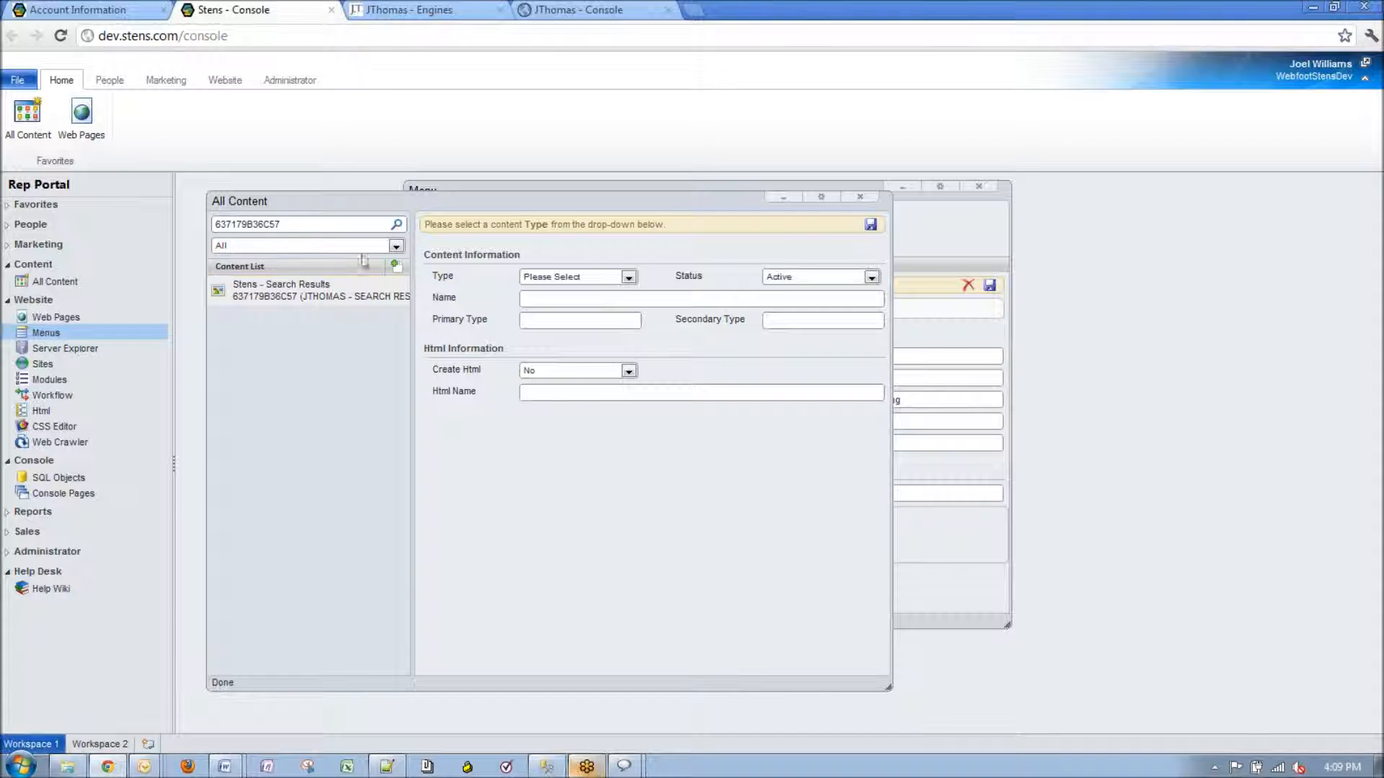
pyautogui.click(326, 301)
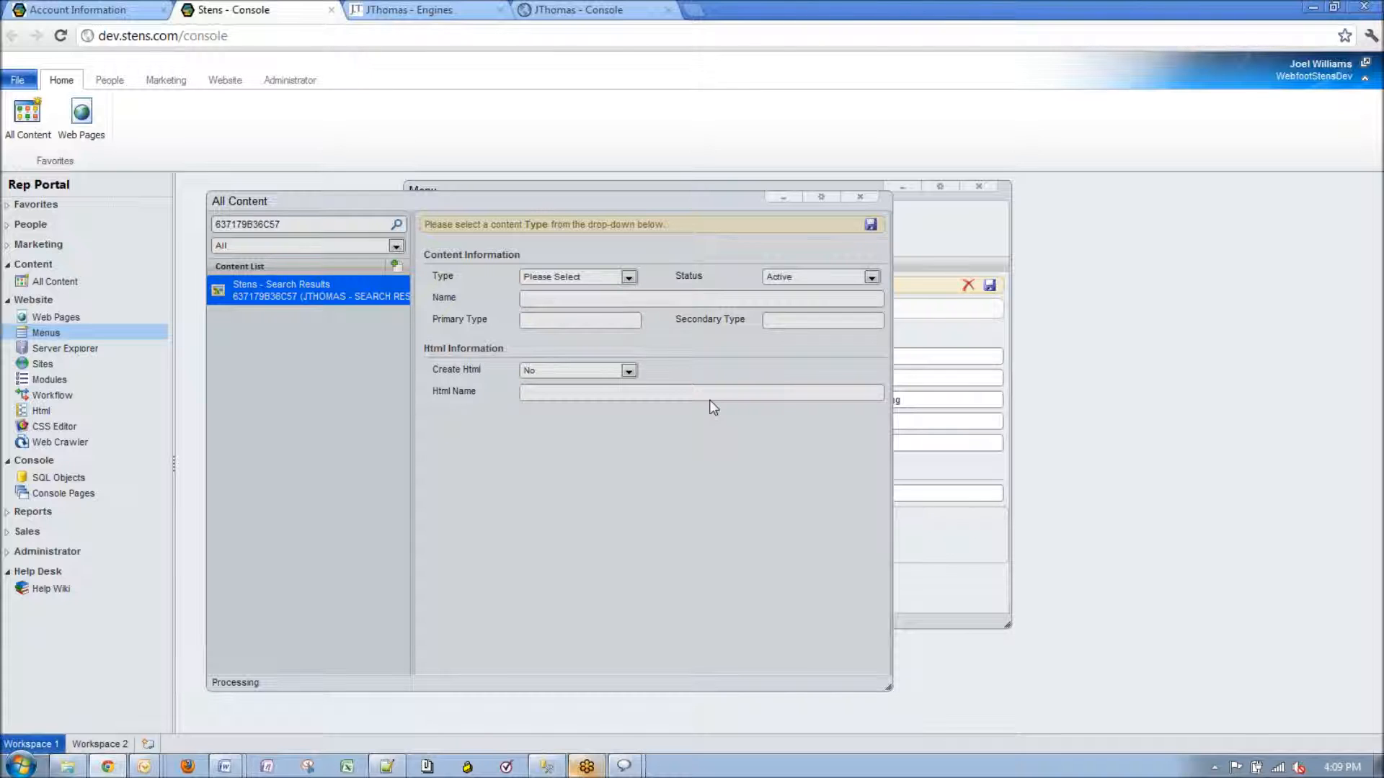
pyautogui.click(930, 257)
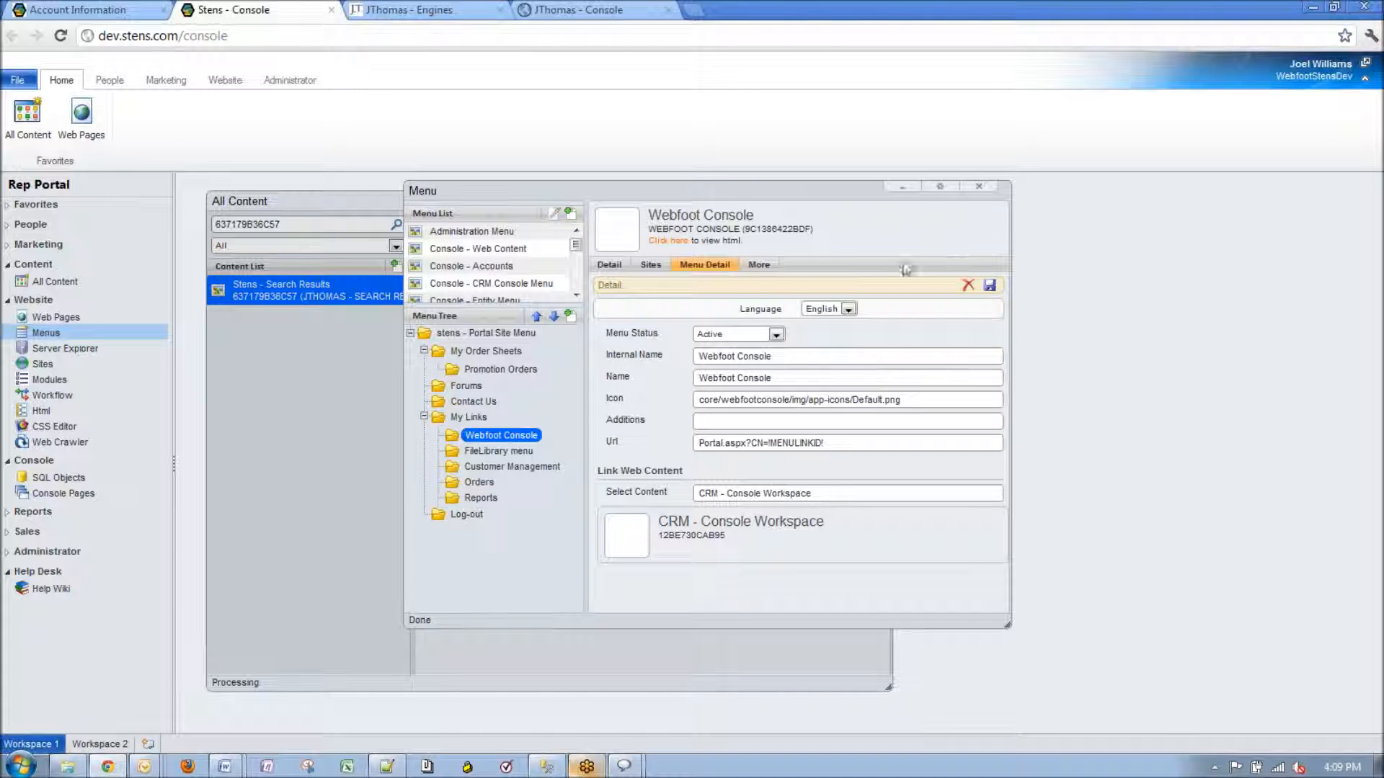
pyautogui.click(661, 266)
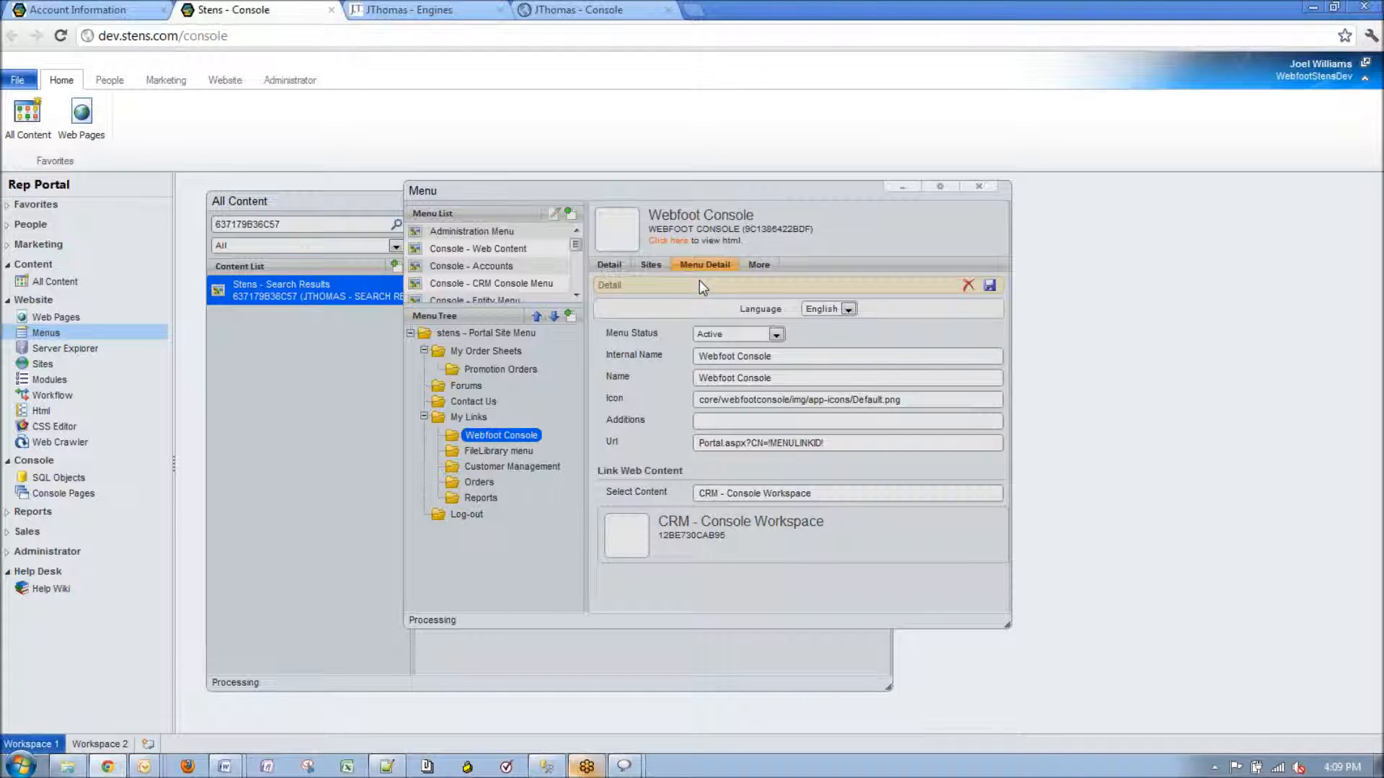
pyautogui.click(320, 398)
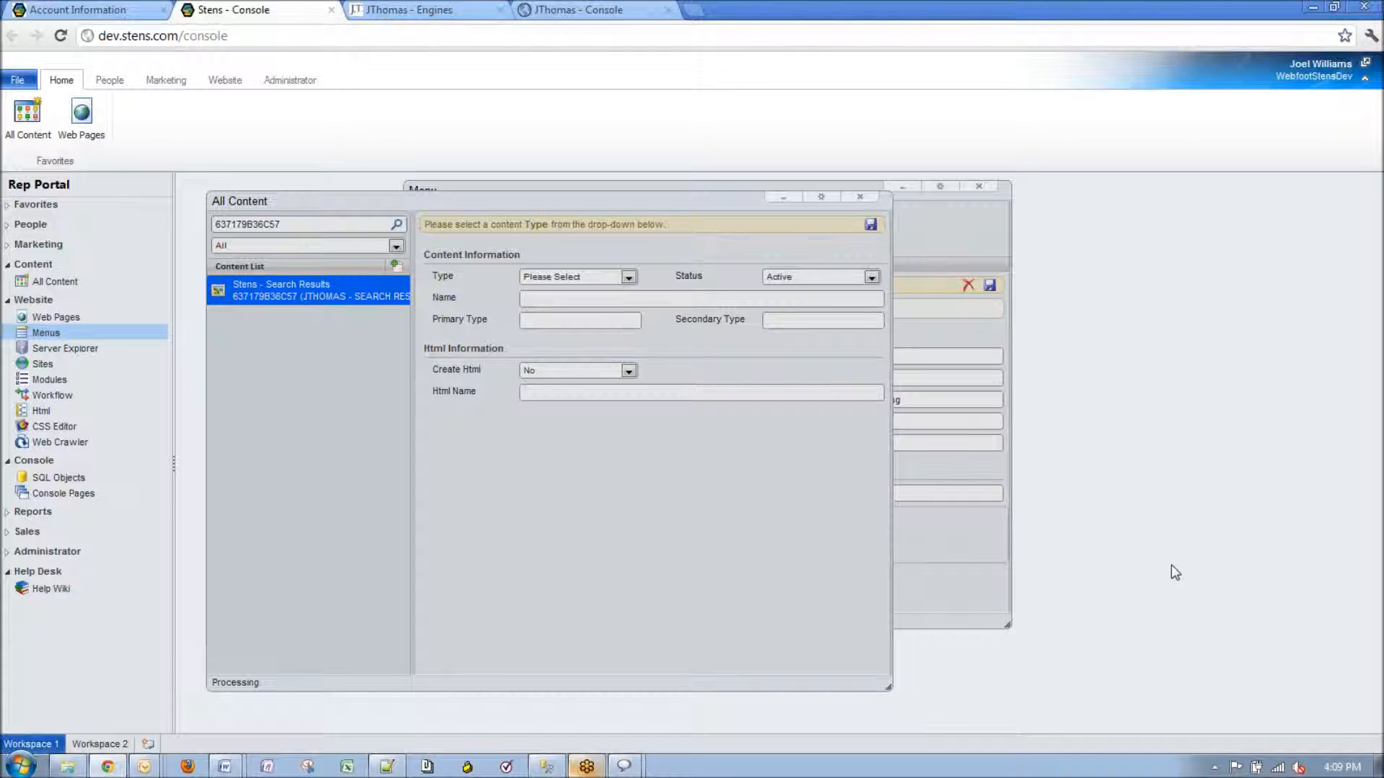
pyautogui.click(970, 237)
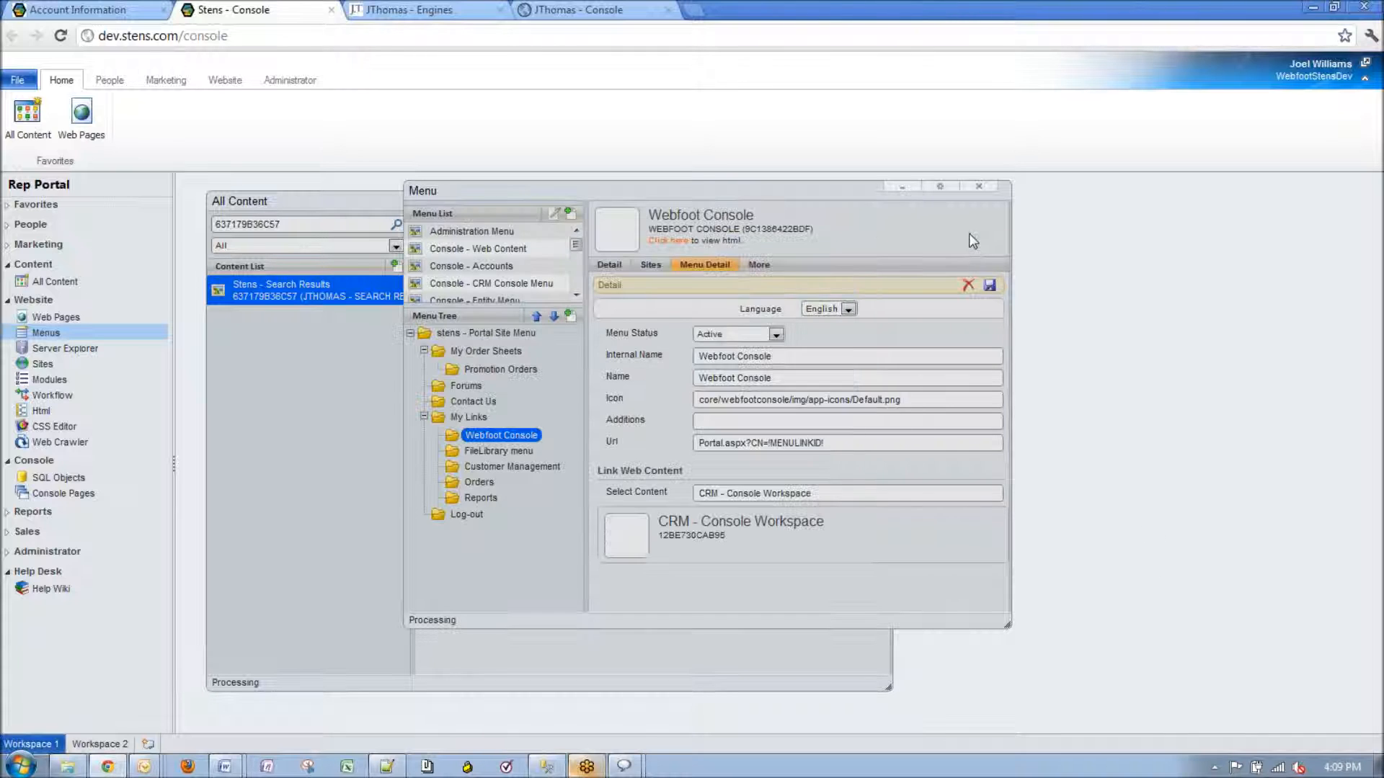
# - Close the Menu and All Content windows and open a fresh All Content window in the workspace
pyautogui.click(978, 186)
pyautogui.click(888, 197)
pyautogui.click(54, 281)
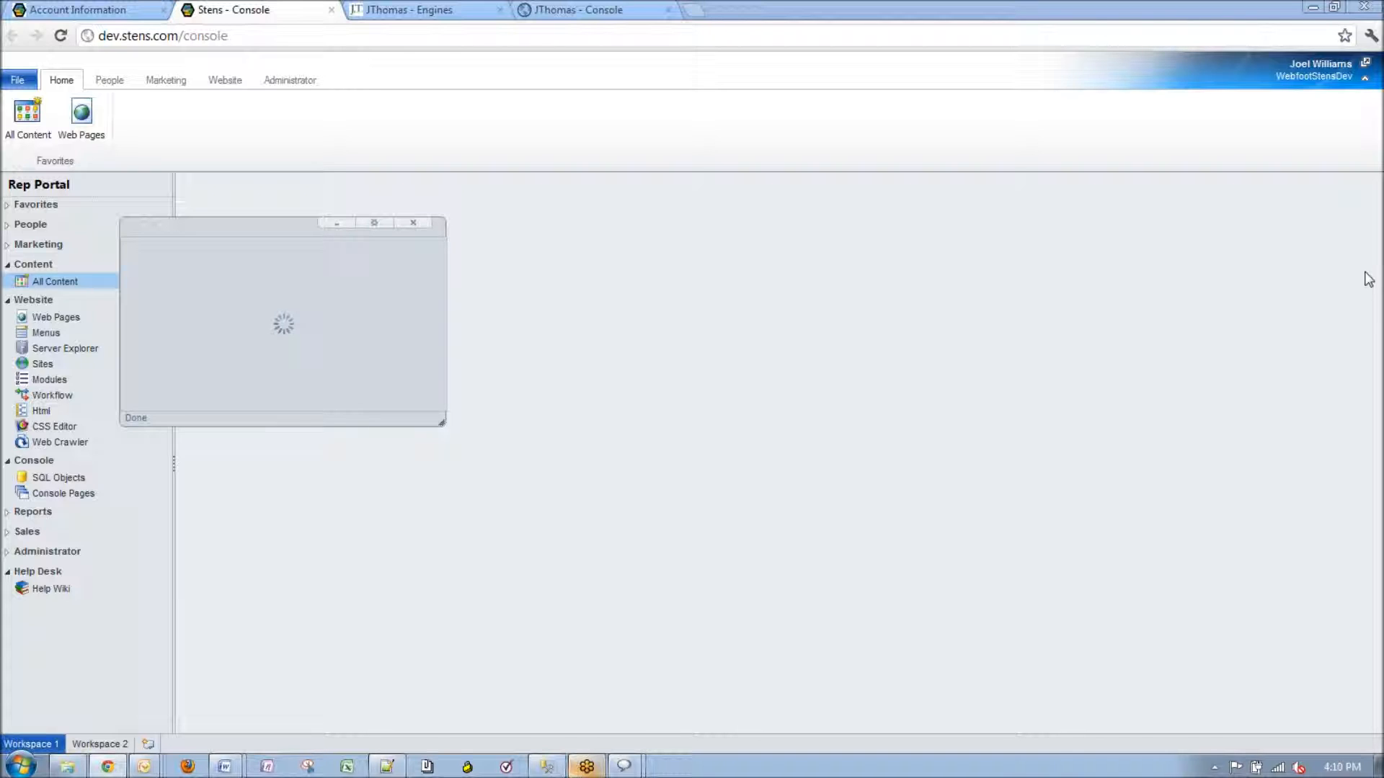
pyautogui.moveTo(520, 219); pyautogui.dragTo(591, 202)
# - Filter the content list to the Shell type and open the "stens - Default Shell" item
pyautogui.click(377, 251)
pyautogui.scroll(-5, 328, 341)
pyautogui.click(257, 356)
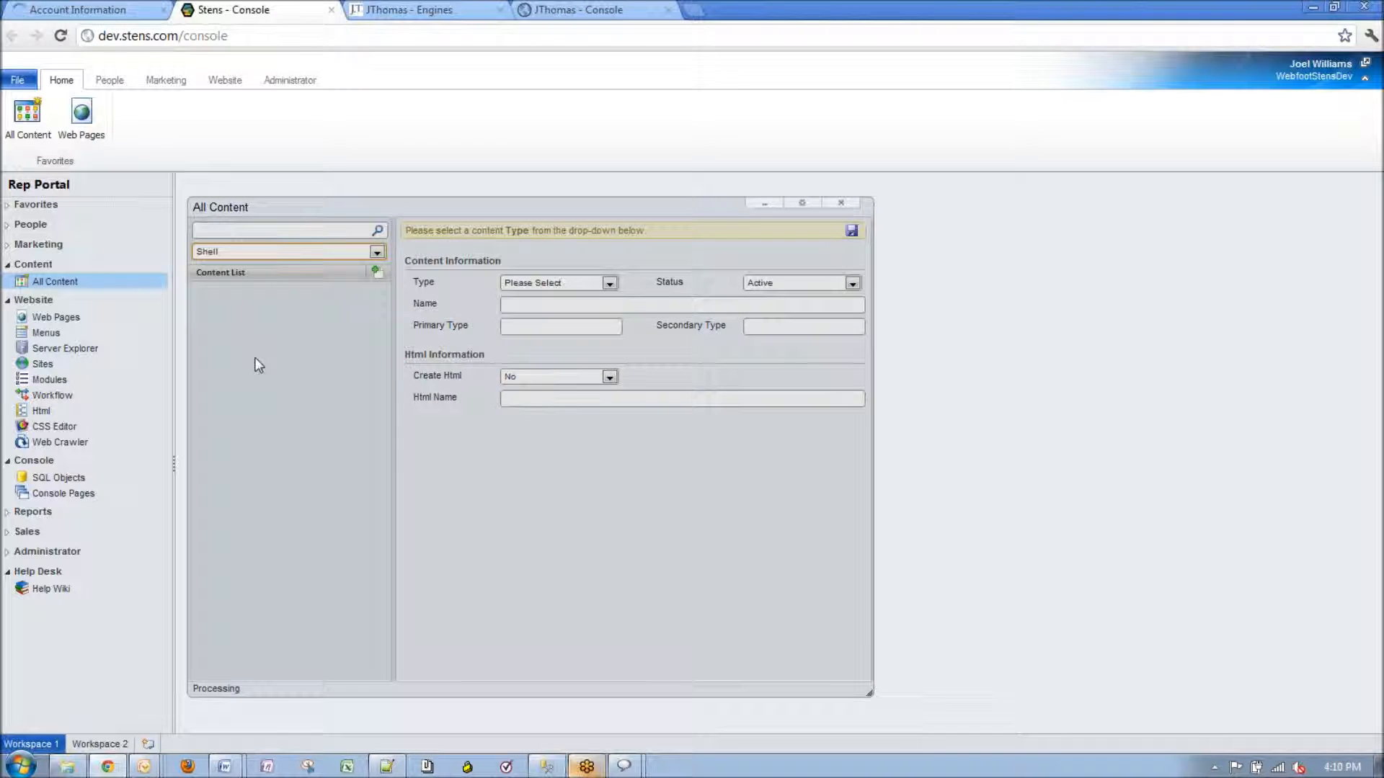
pyautogui.scroll(-6, 261, 366)
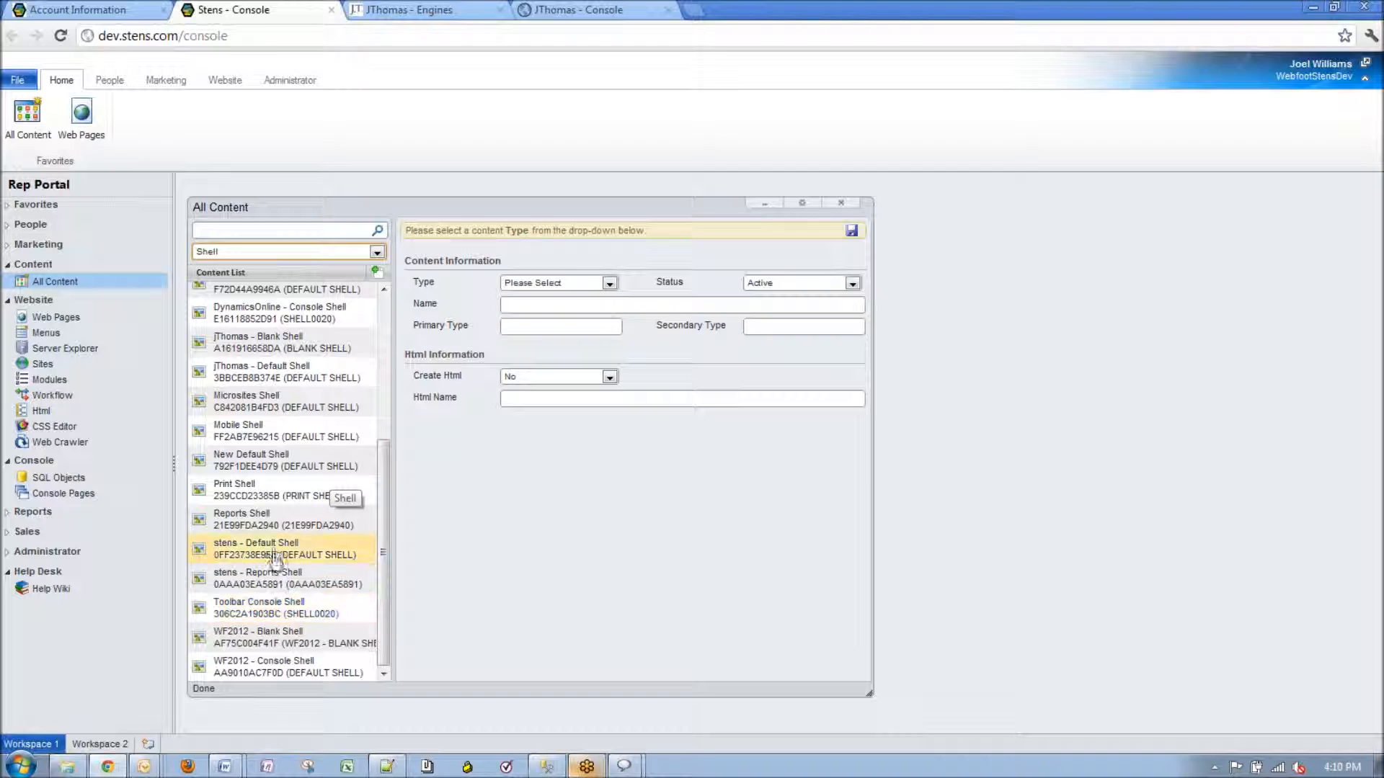
pyautogui.click(284, 556)
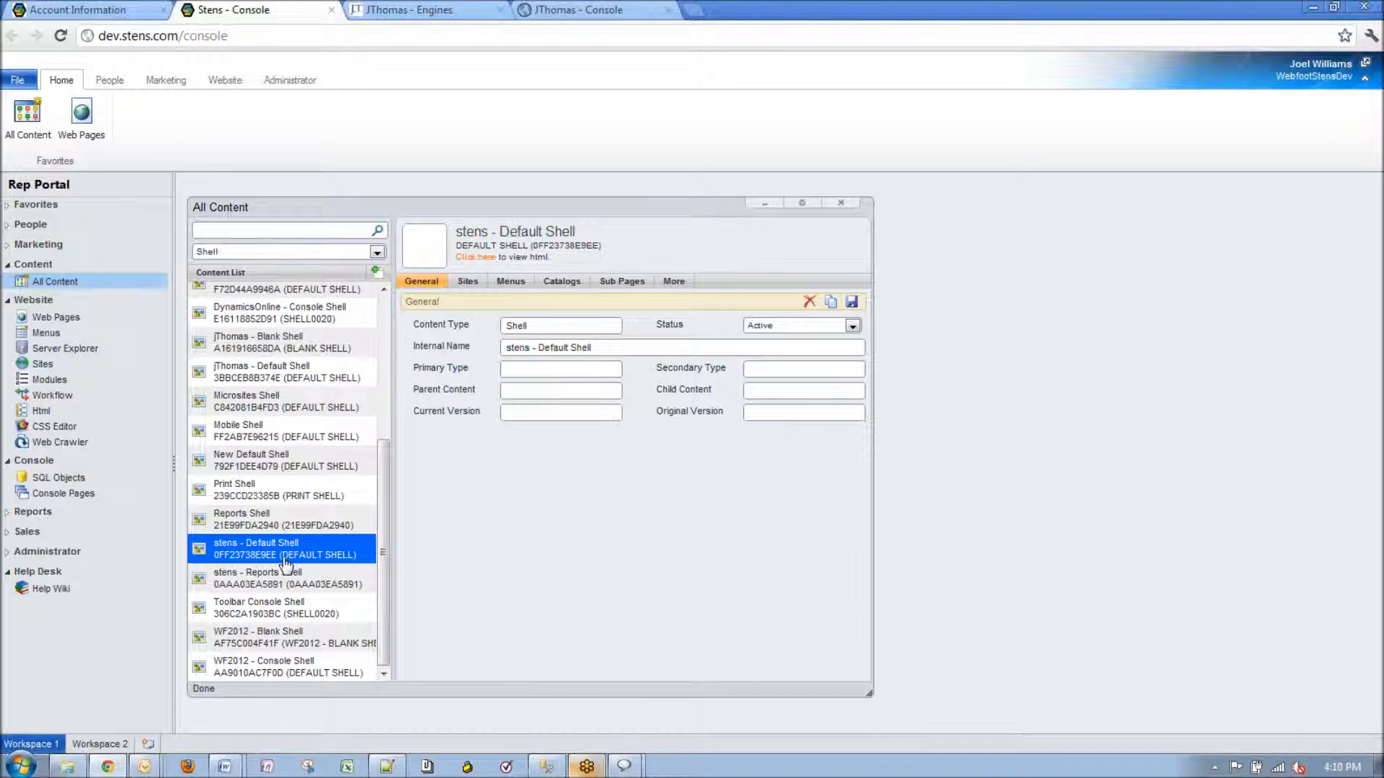
# - Review the menus available to the default shell, open the stens - footer menu's link settings, and close them without saving
pyautogui.click(513, 280)
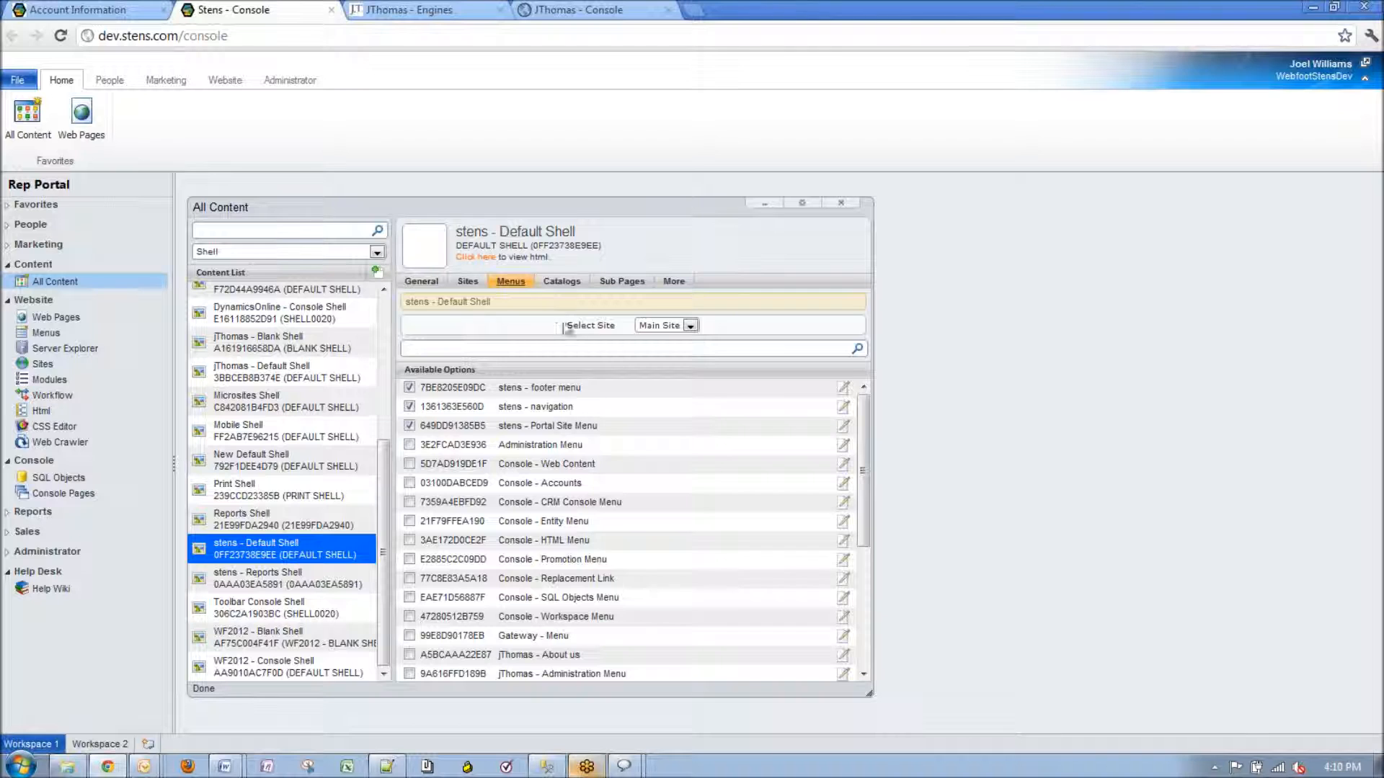
pyautogui.scroll(-2, 598, 548)
pyautogui.scroll(-3, 602, 529)
pyautogui.scroll(5, 576, 541)
pyautogui.click(841, 391)
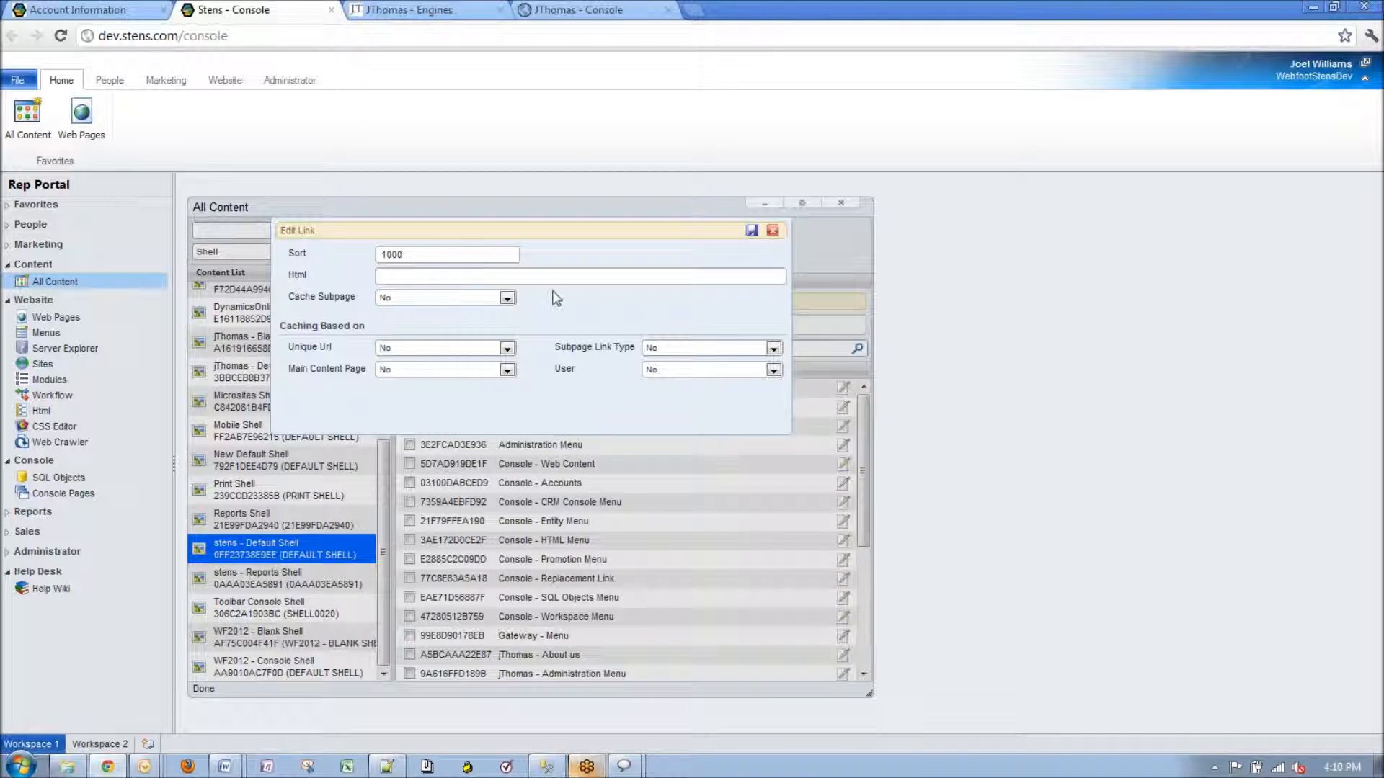
pyautogui.click(772, 231)
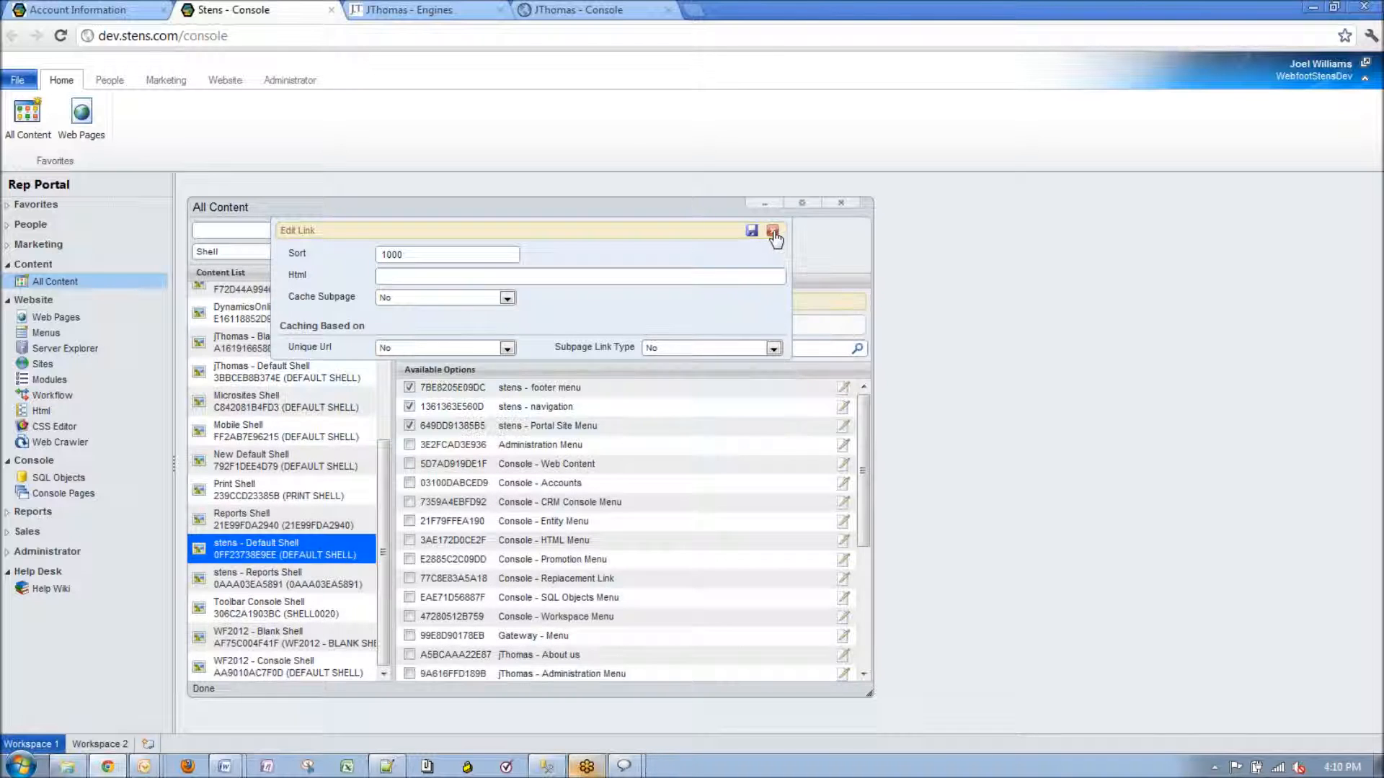